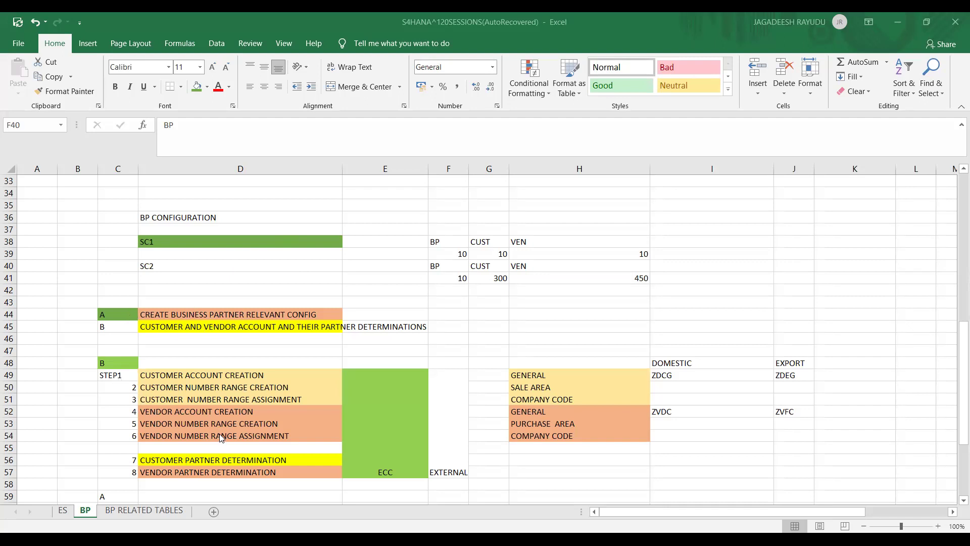
Review the BP, CUST and VEN number range headings for scenarios SC1 and SC2 in the spreadsheet
key(alt+Tab)
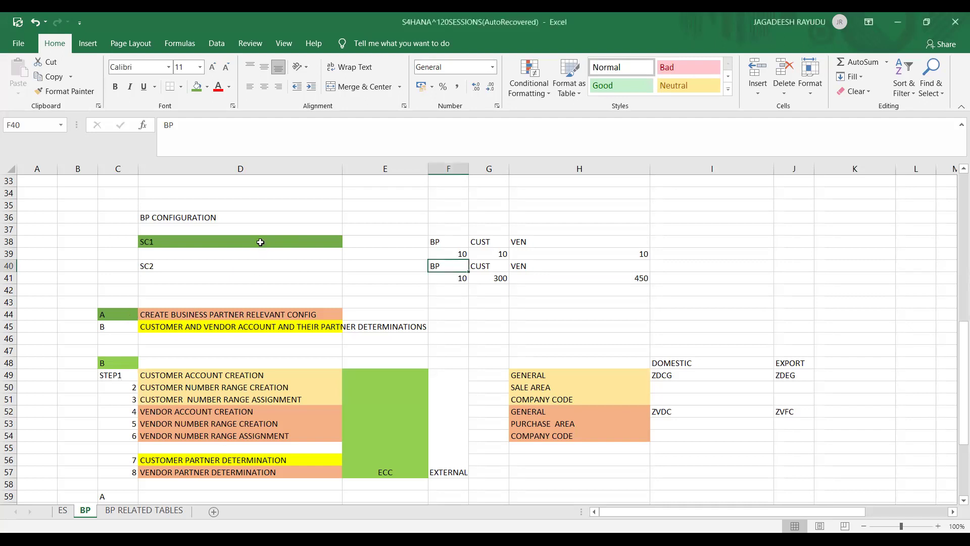
click(260, 242)
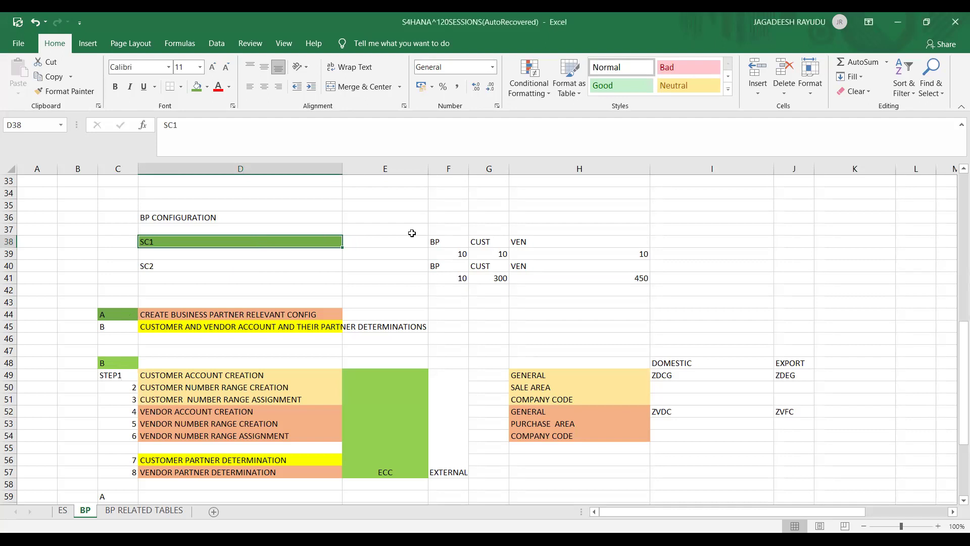
click(462, 240)
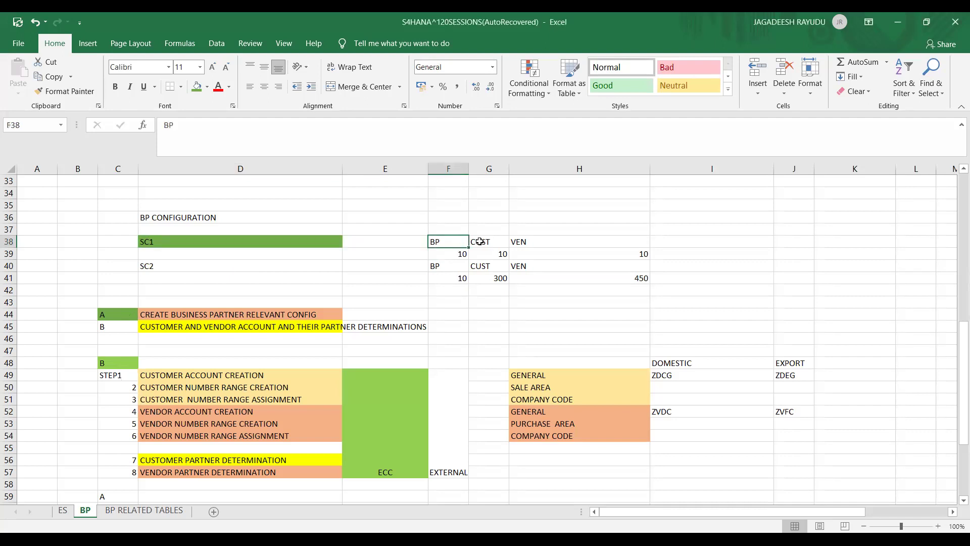
click(479, 241)
click(513, 240)
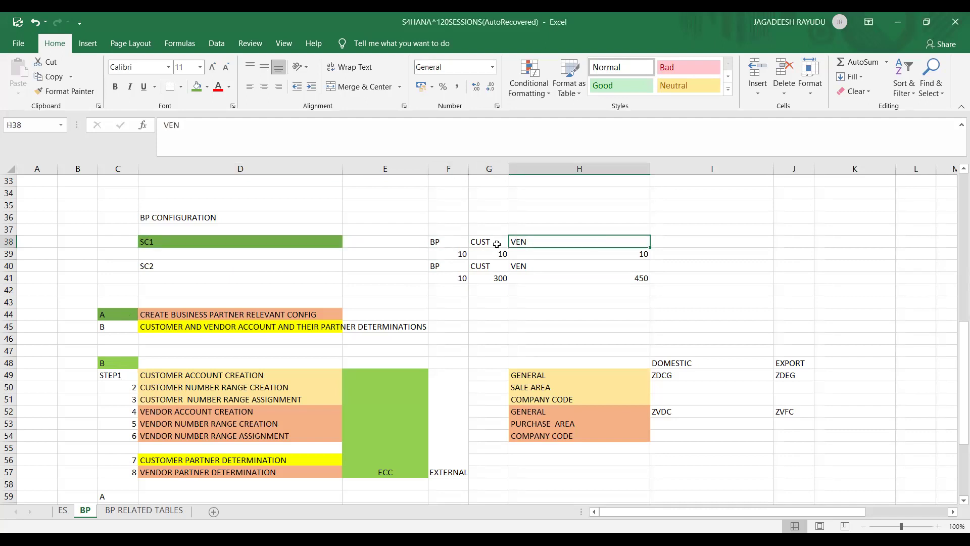
click(435, 243)
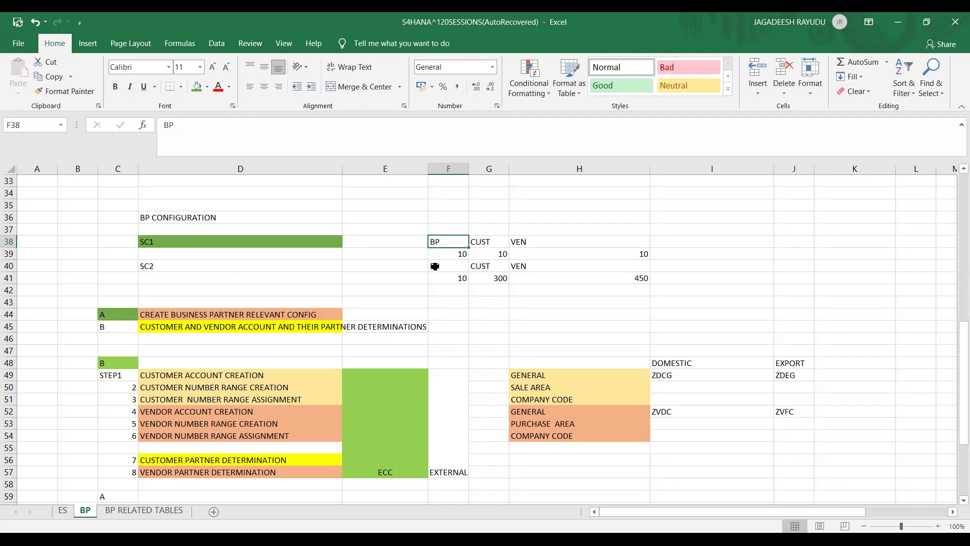
click(435, 266)
click(480, 268)
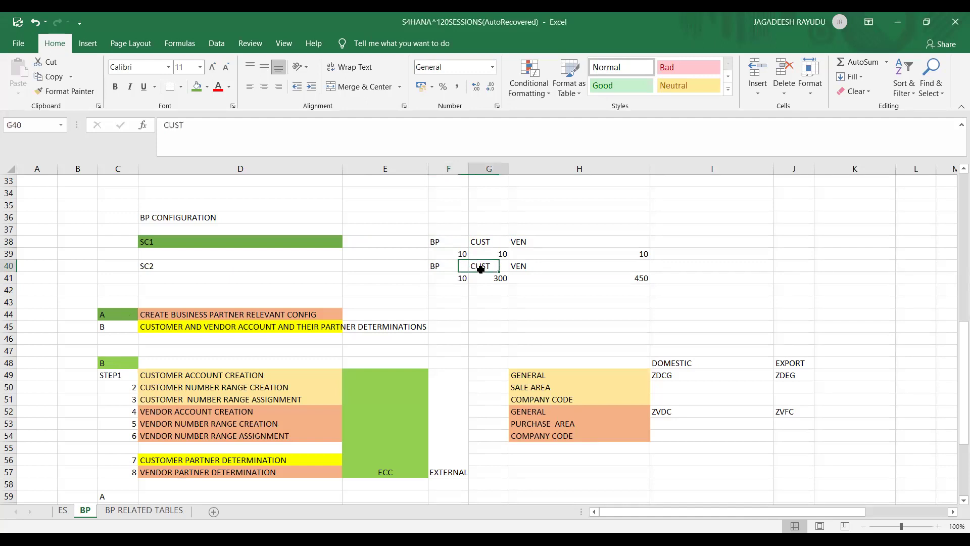
click(524, 268)
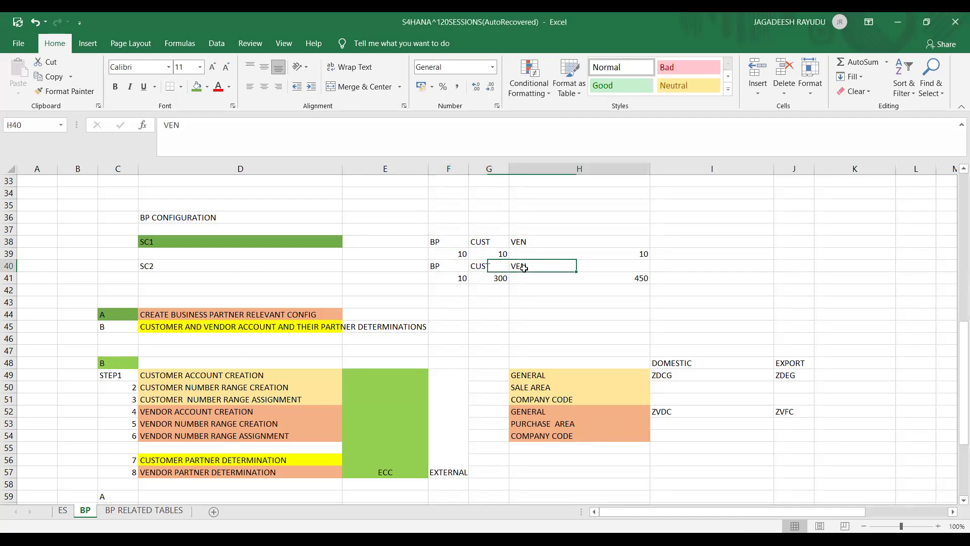
click(478, 268)
click(477, 238)
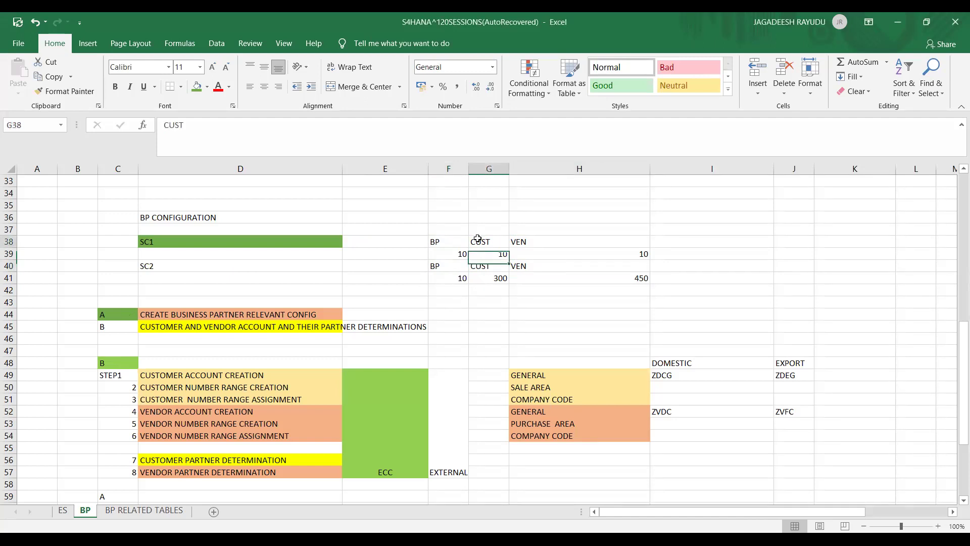
click(528, 242)
click(450, 245)
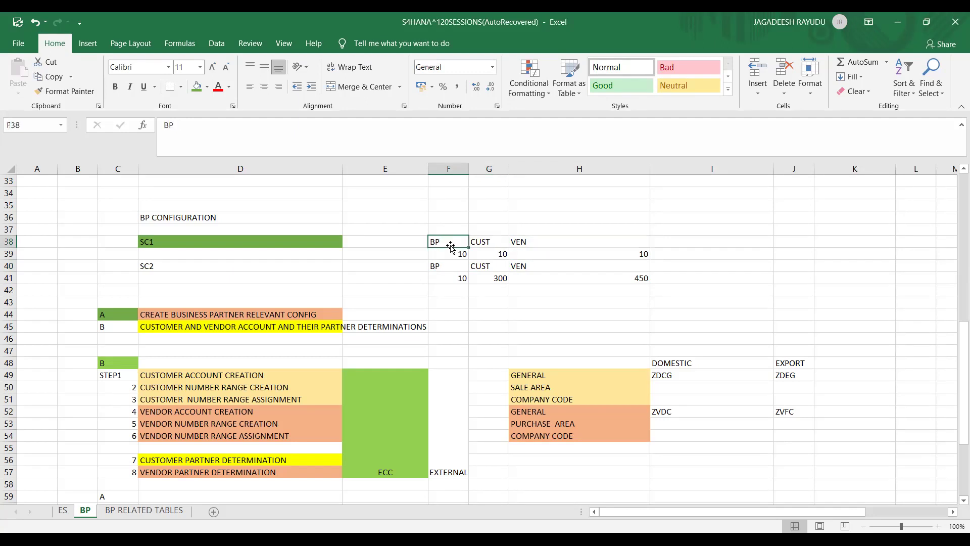
click(485, 266)
click(527, 267)
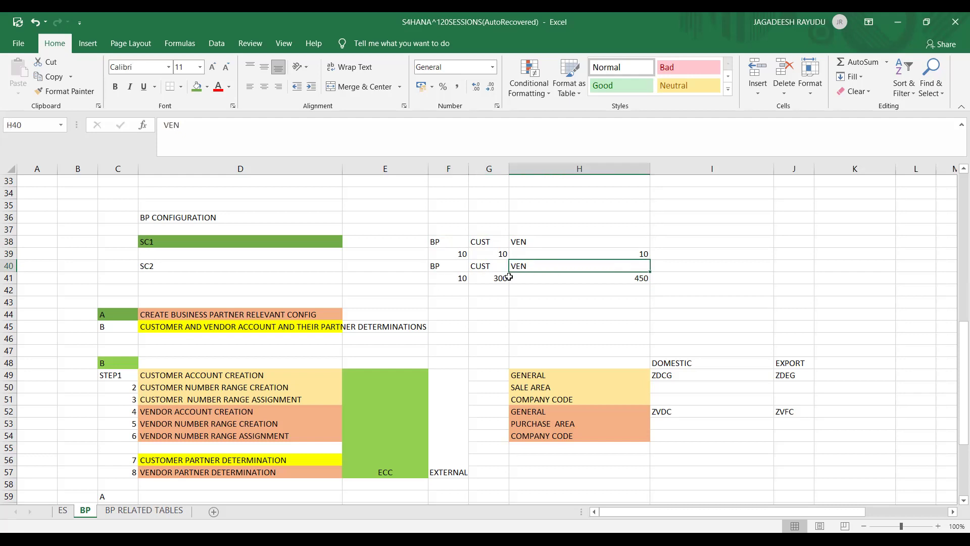
click(432, 268)
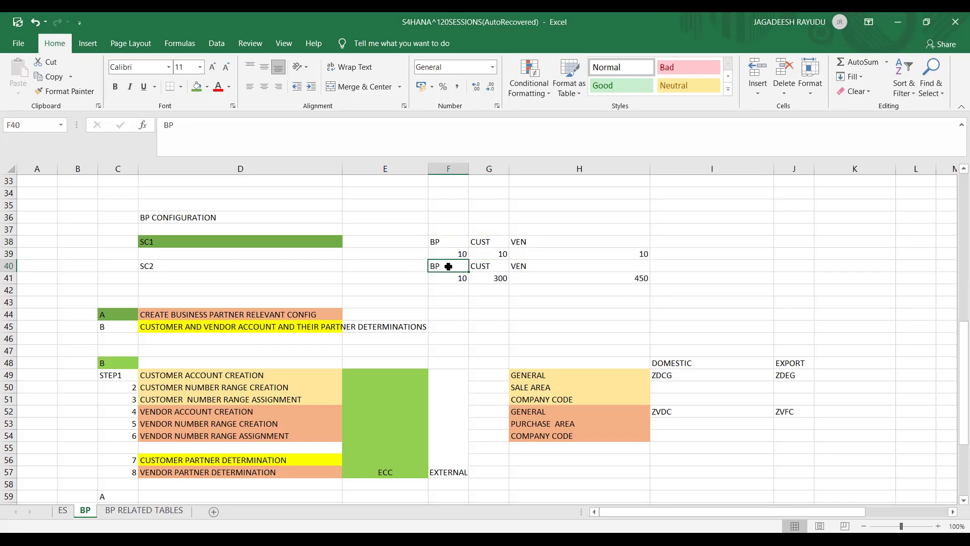
click(526, 267)
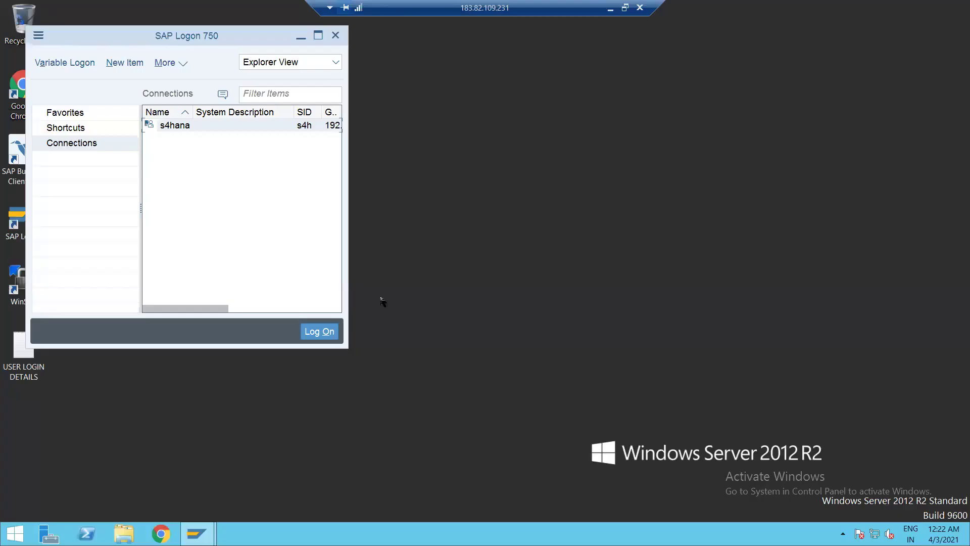
Bring the SAP configuration guide window to the front and maximize it
mouse_move(201, 532)
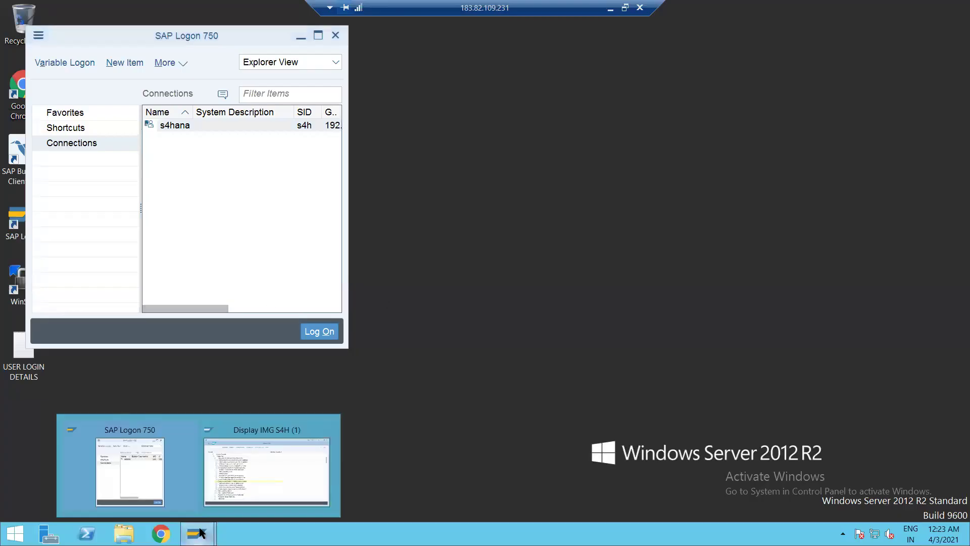
click(238, 471)
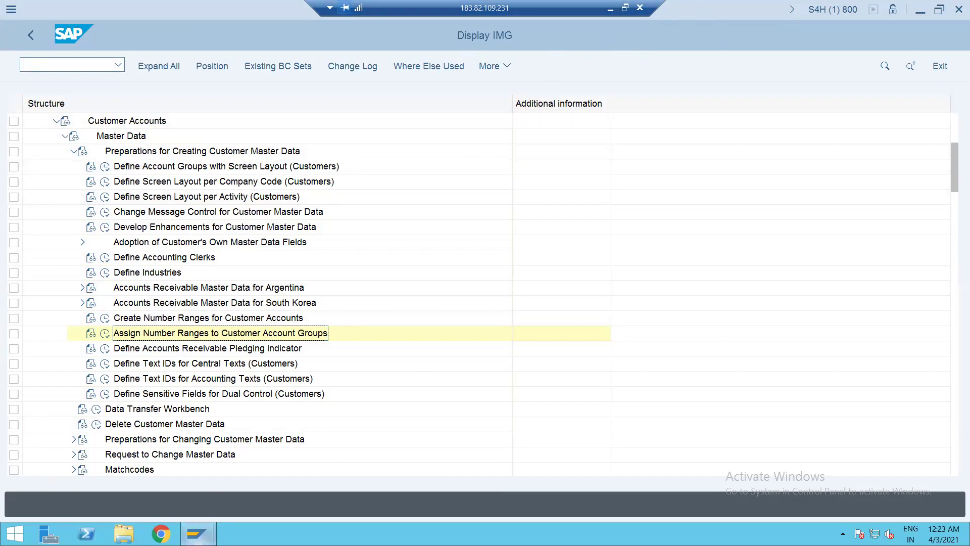
mouse_move(196, 533)
click(291, 456)
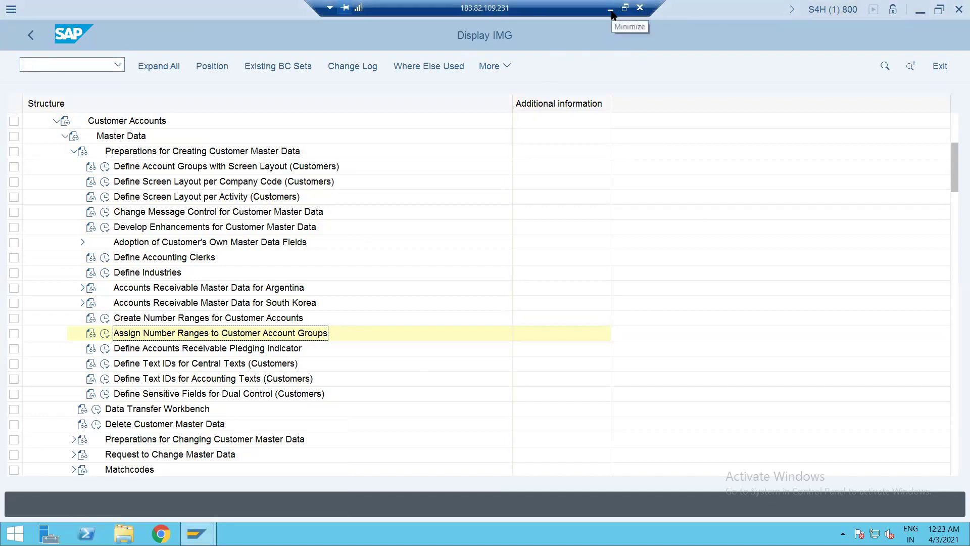
click(939, 10)
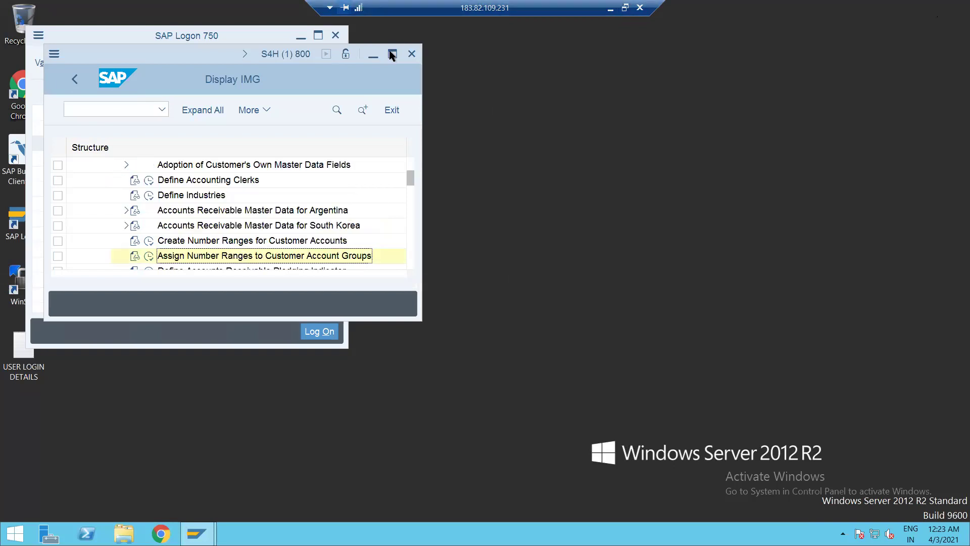
click(391, 53)
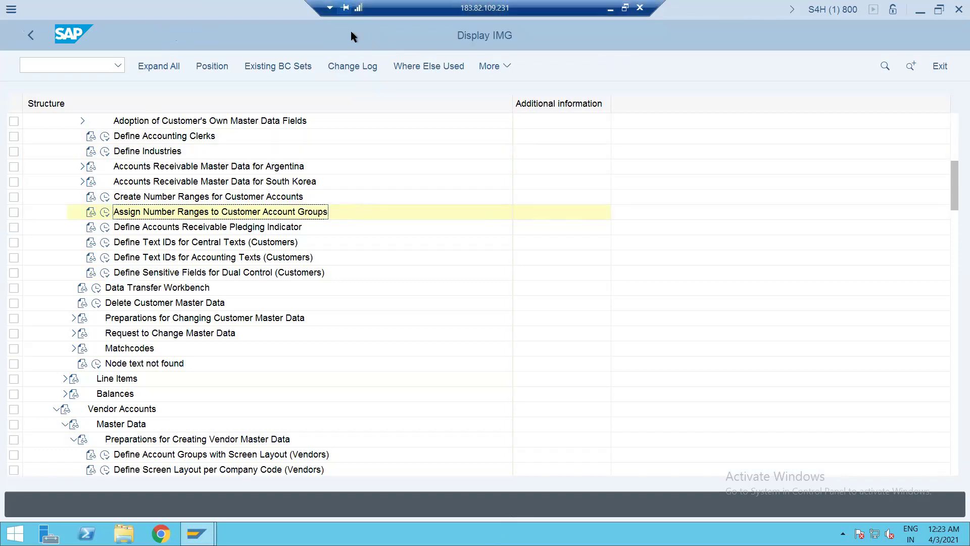
Position to customer group ZCEG, assign number range 12, and save under a customizing request
click(105, 211)
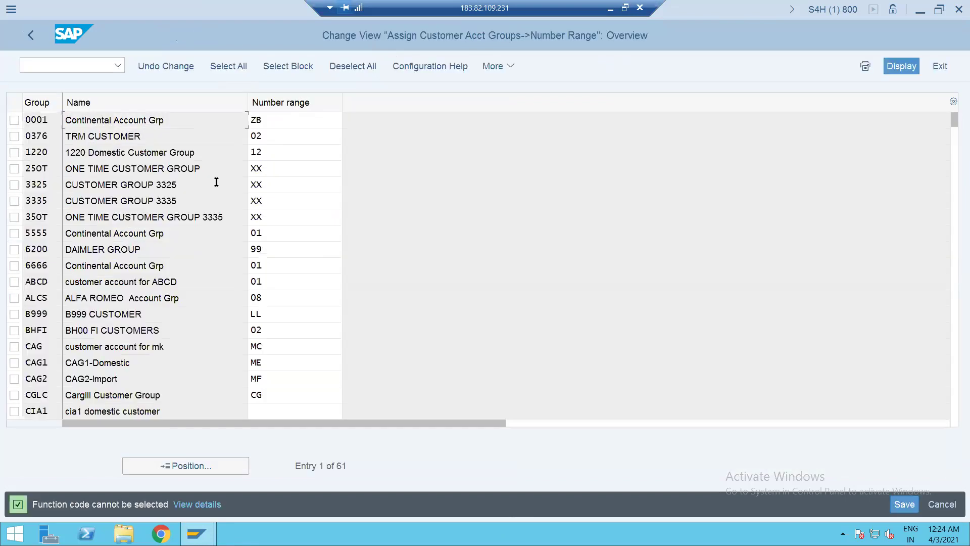
click(153, 465)
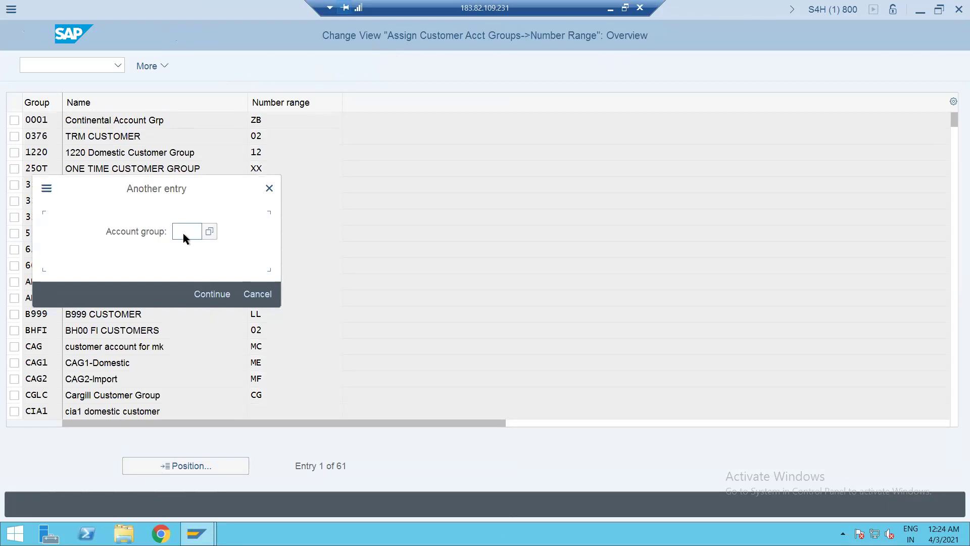
text(z)
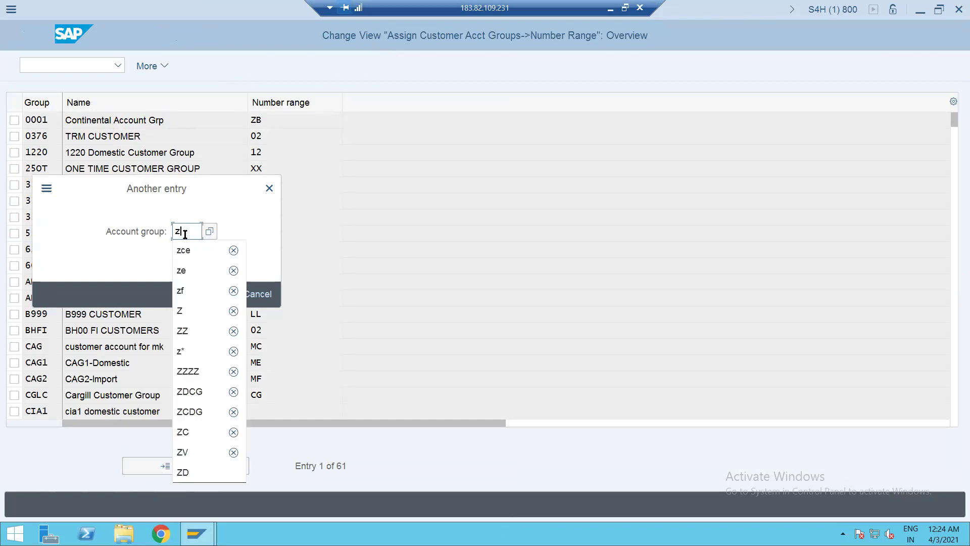
text(ce)
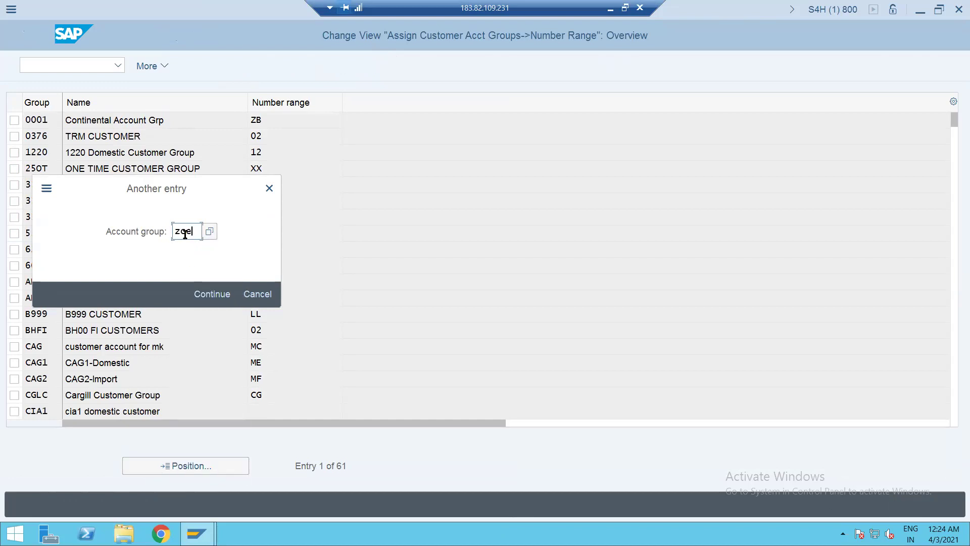
key(Return)
click(272, 120)
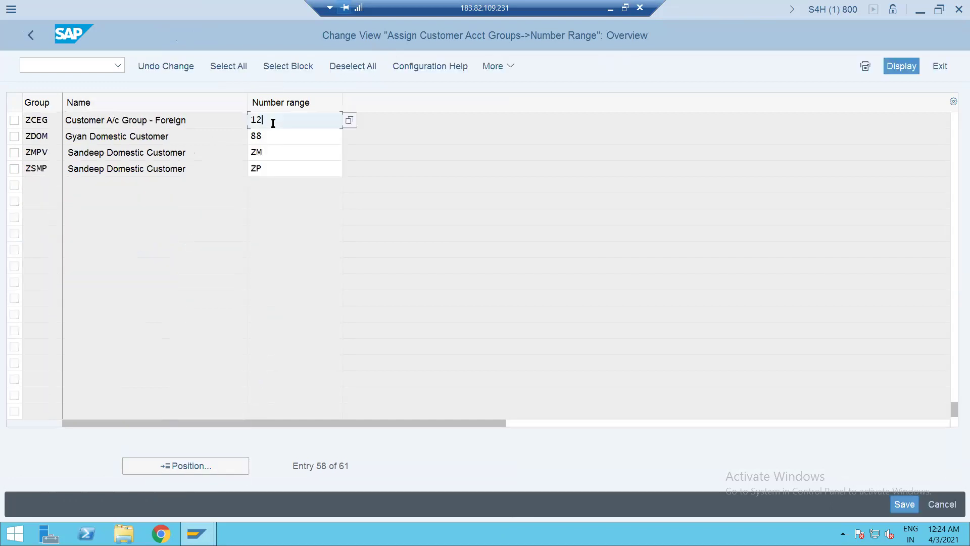
click(350, 120)
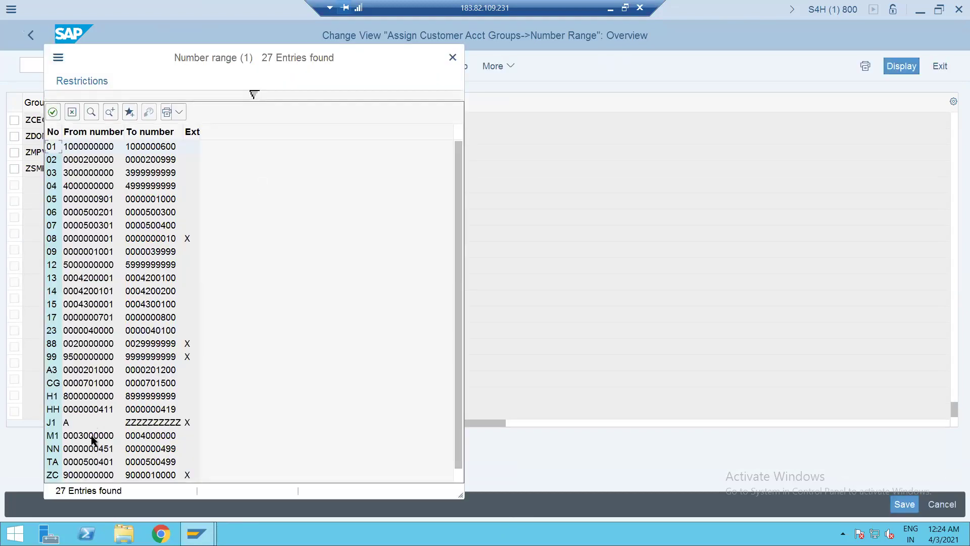
click(80, 263)
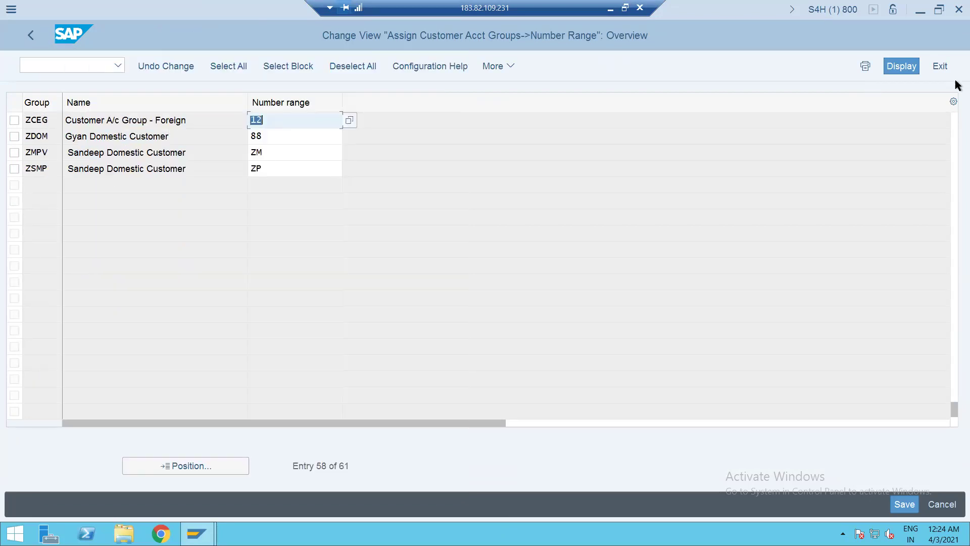
click(904, 504)
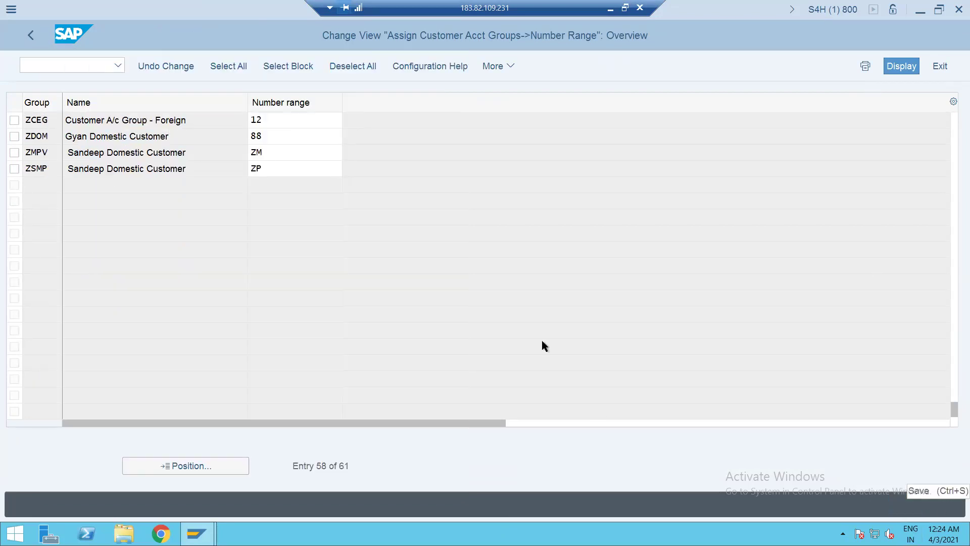
click(263, 293)
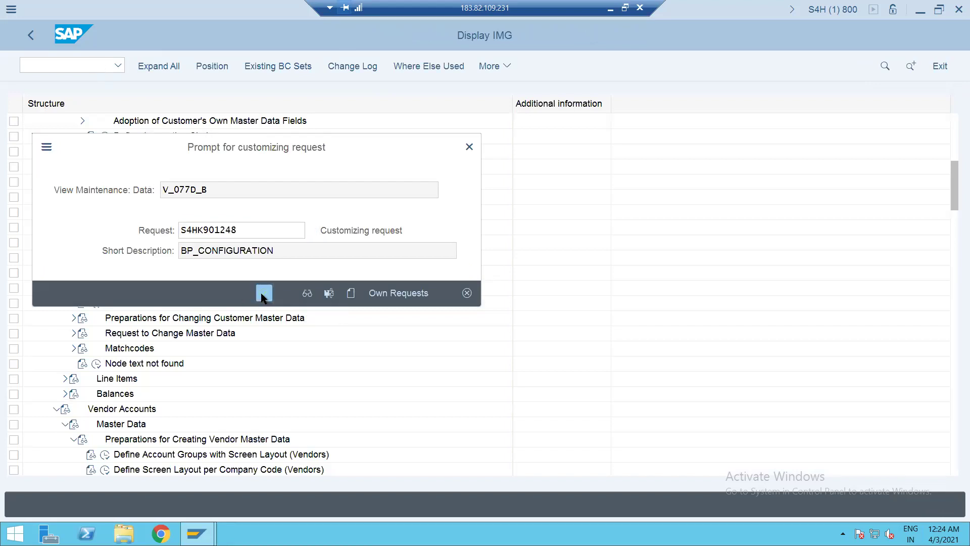
click(35, 38)
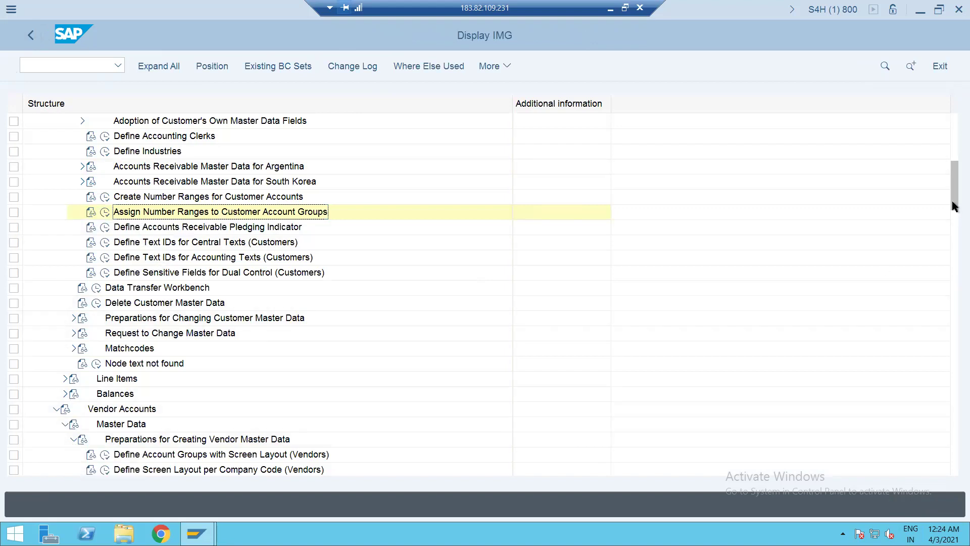
Position to vendor group ZVFC, assign number range 30, and save under a customizing request
scroll(955, 220, down, 1)
scroll(955, 220, down, 5)
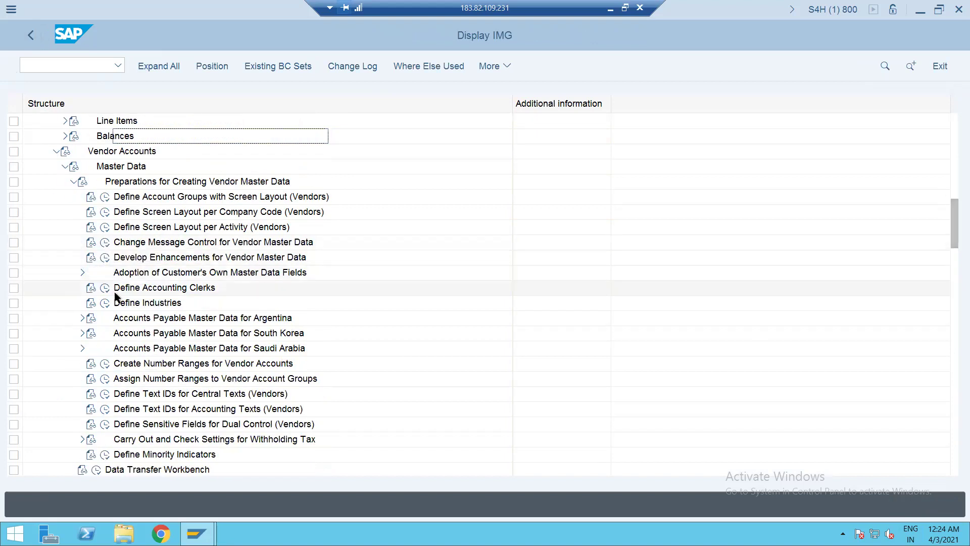
click(105, 380)
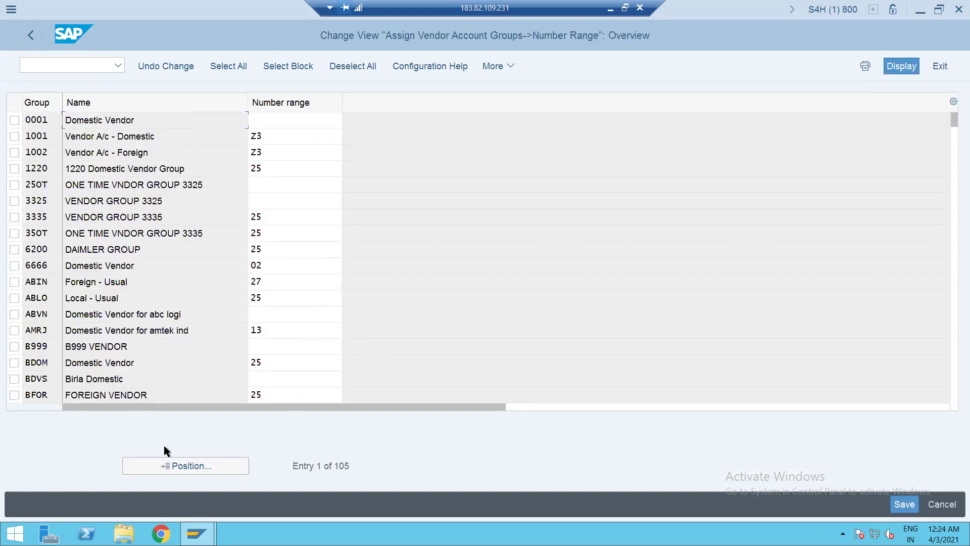
click(163, 459)
text(zf)
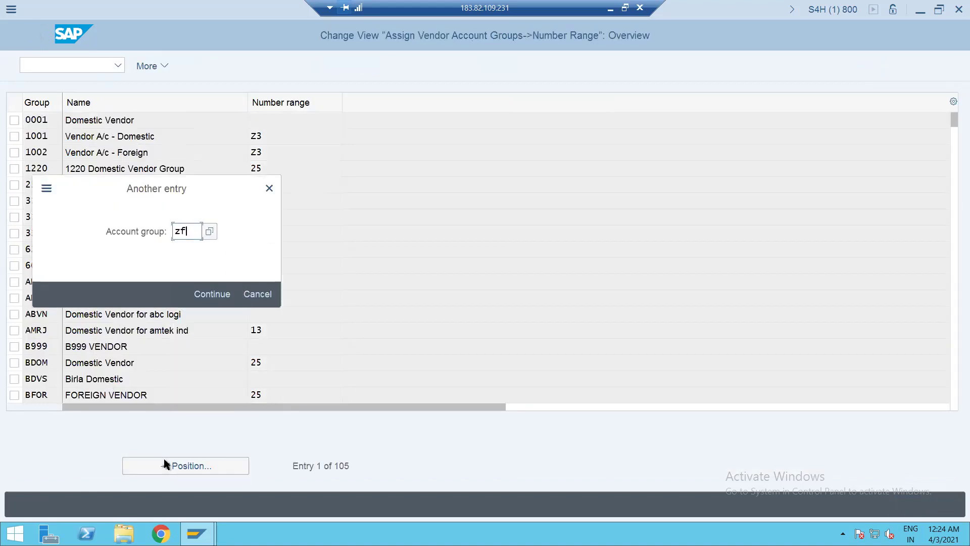
key(Return)
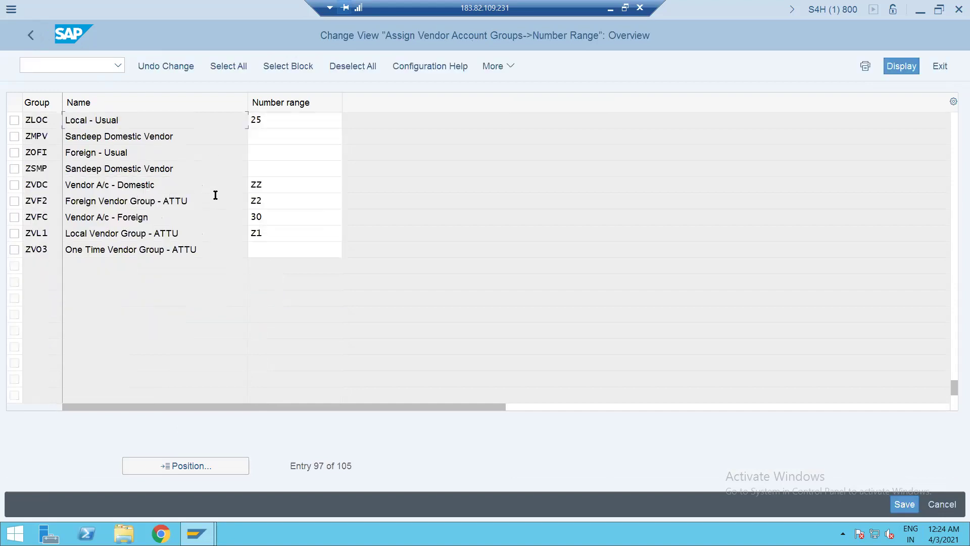
click(275, 218)
click(348, 217)
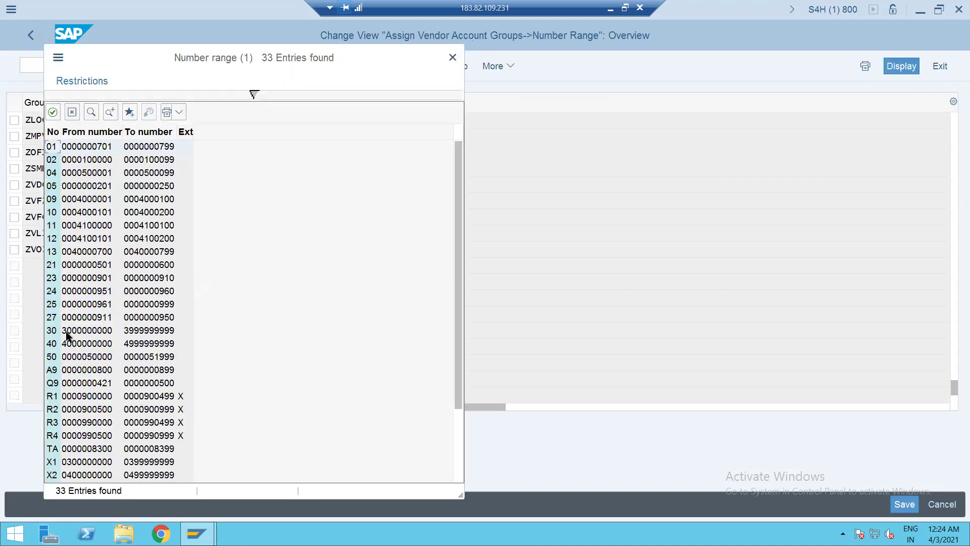
click(67, 333)
key(Return)
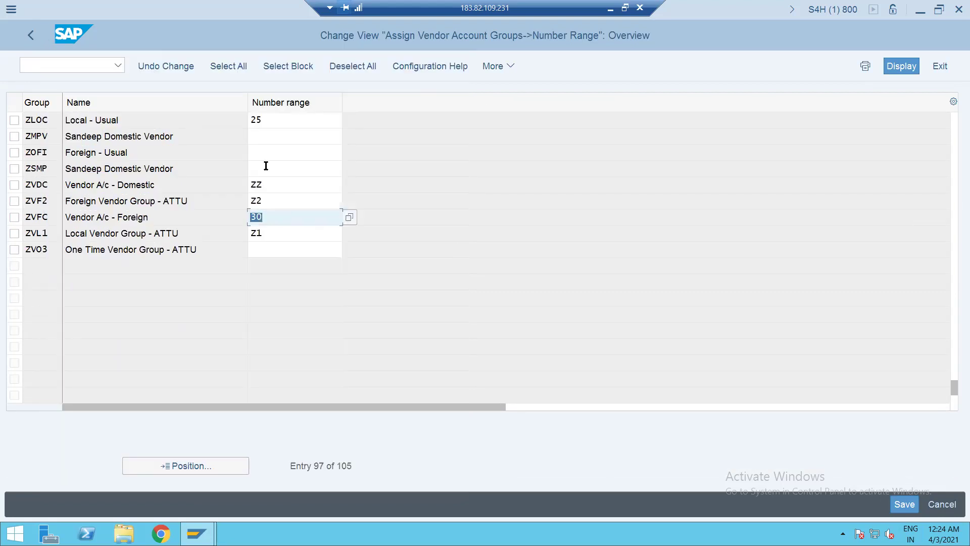
key(ctrl+s)
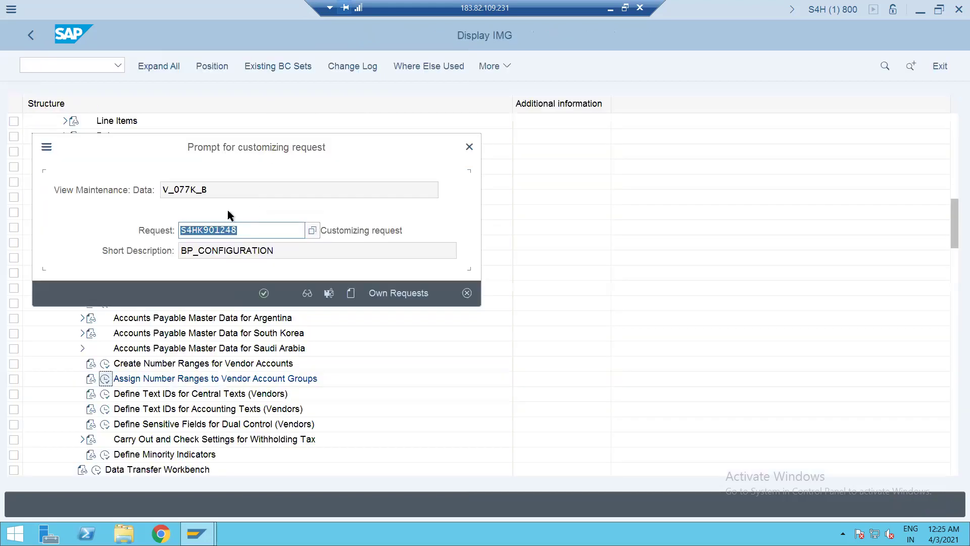
click(264, 292)
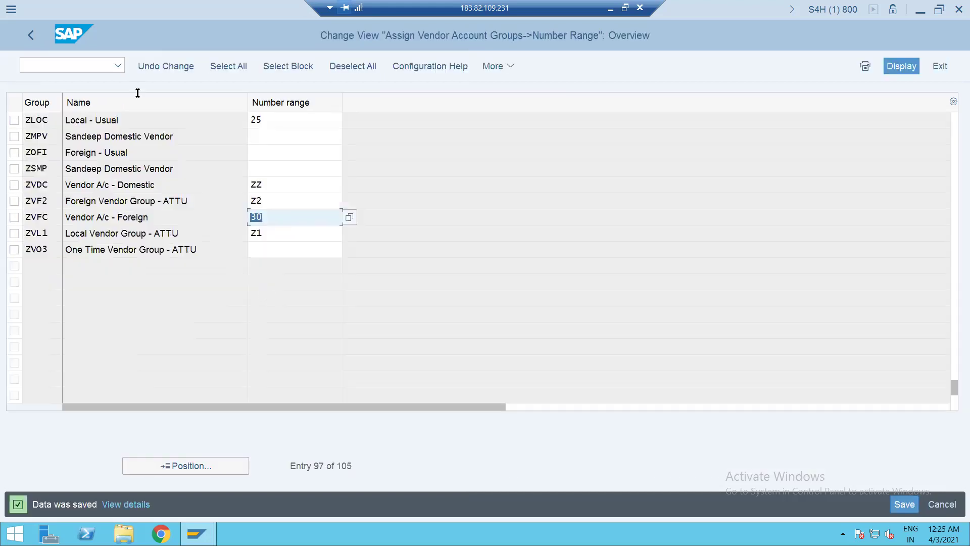
Return to the IMG tree and collapse the Vendor Accounts, Financial Accounting and Pricing branches
click(31, 34)
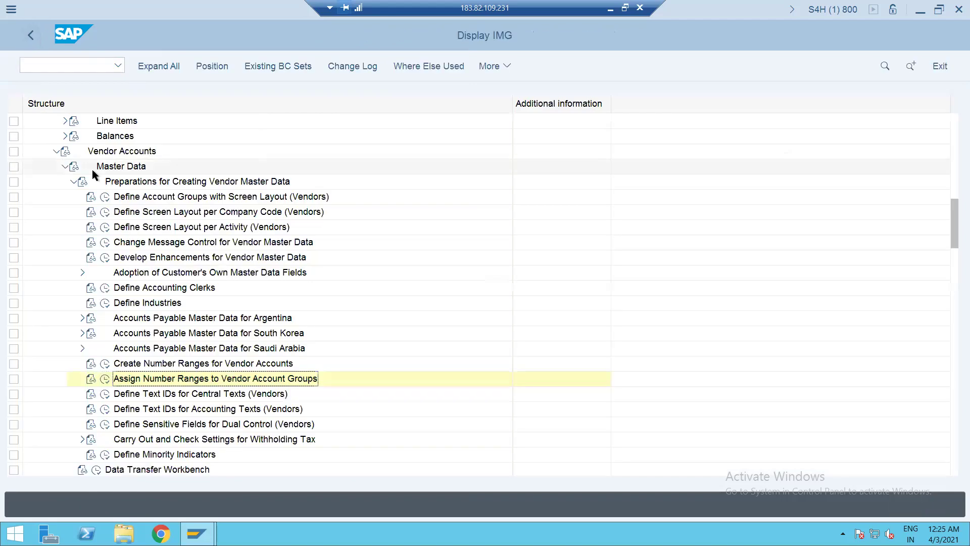
click(56, 152)
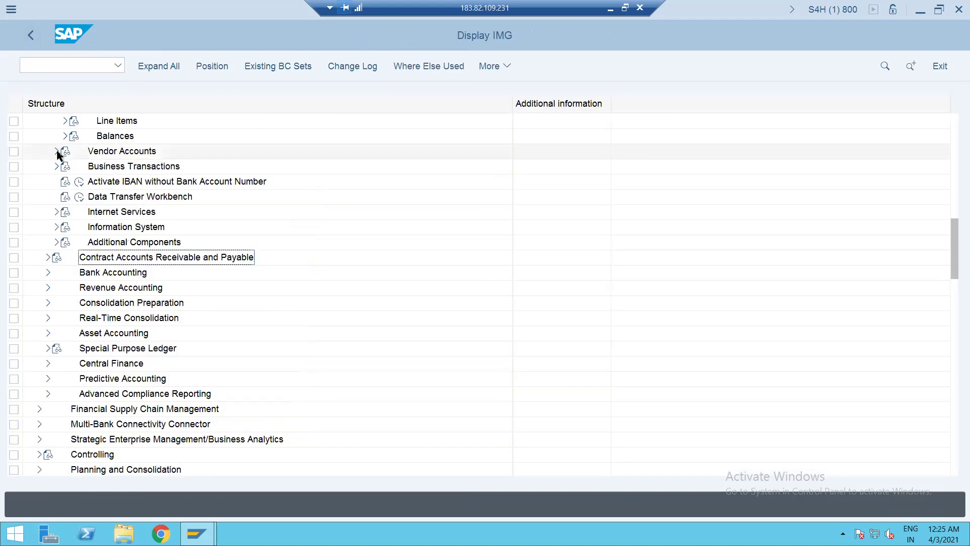
click(124, 245)
key(Down)
key(Down)
key(Down)
key(Down)
key(Down)
key(Down)
key(Down)
key(Down)
key(Down)
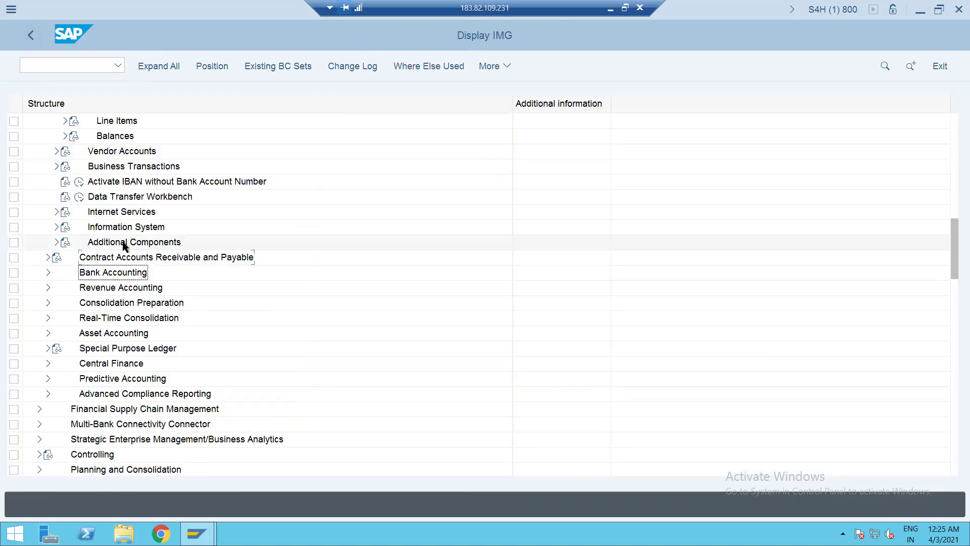
key(Down)
key(Down)
key(Down)
key(Down)
key(Down)
key(Down)
key(Up)
key(Up)
key(Up)
key(Up)
key(Up)
key(Up)
key(Up)
key(Up)
key(Up)
key(Up)
key(Up)
key(Up)
key(Up)
key(Up)
key(Up)
key(Up)
key(Up)
key(Up)
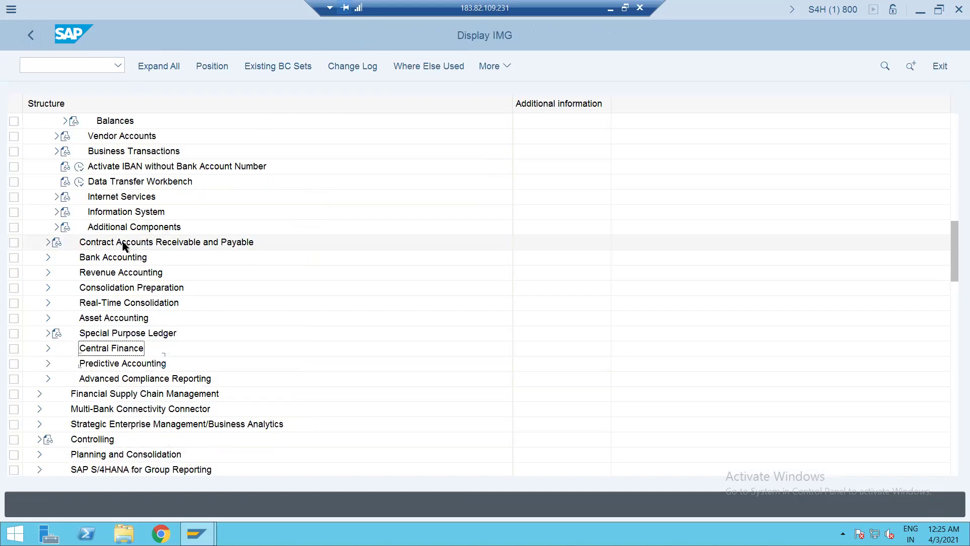
key(Up)
key(Up)
key(Up)
key(Up)
scroll(124, 247, up, 5)
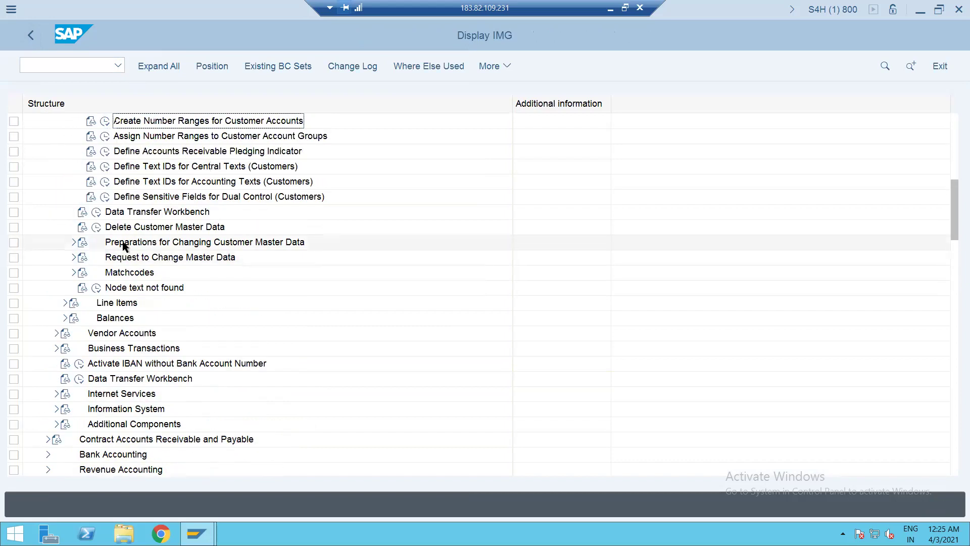
scroll(124, 246, up, 7)
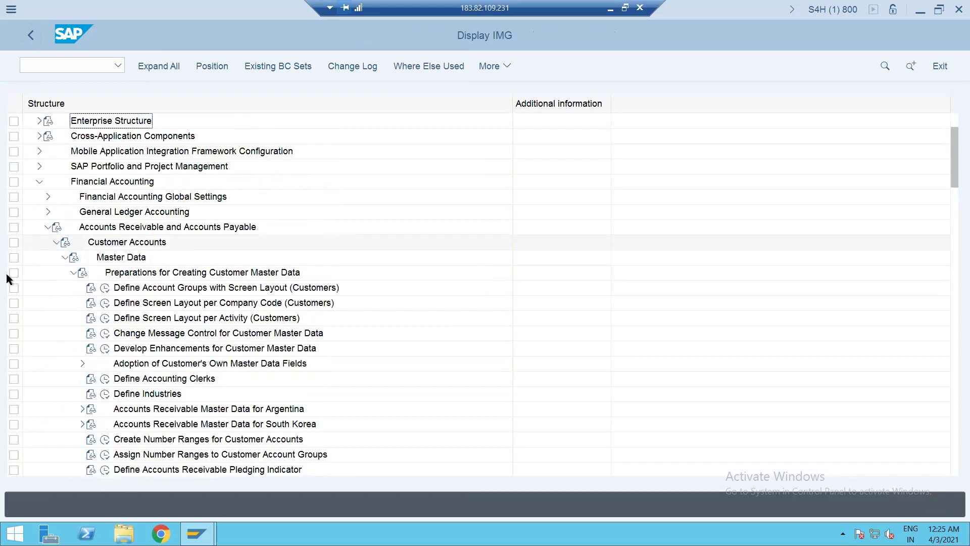
click(38, 182)
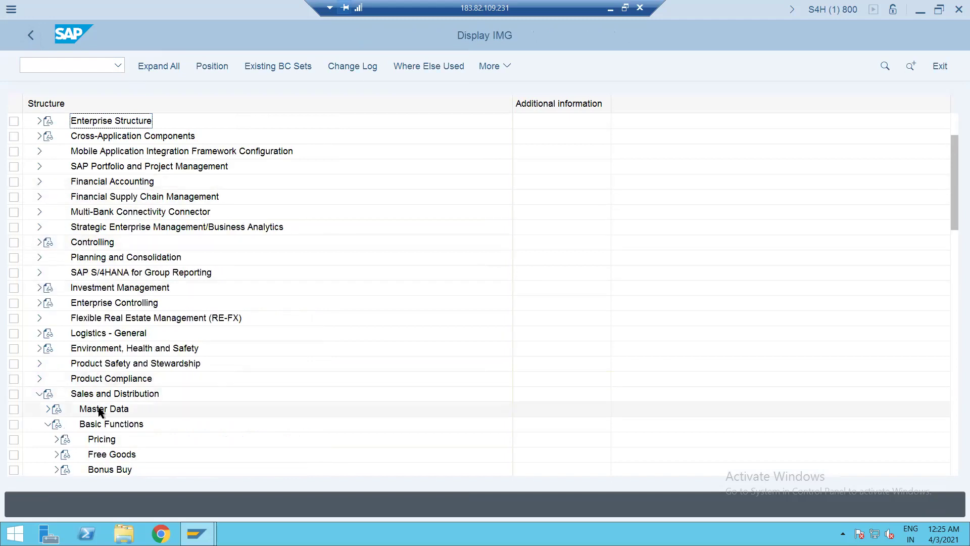
double_click(115, 438)
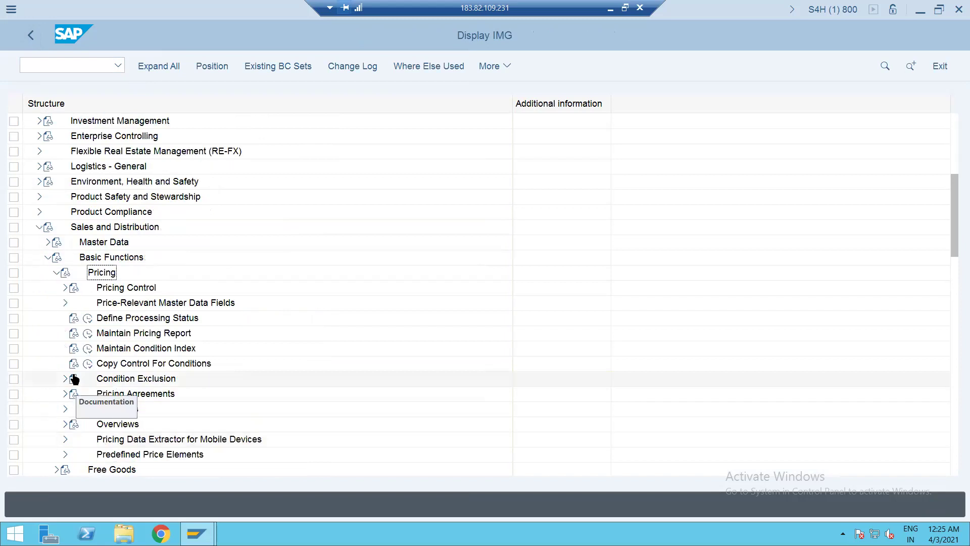
click(56, 273)
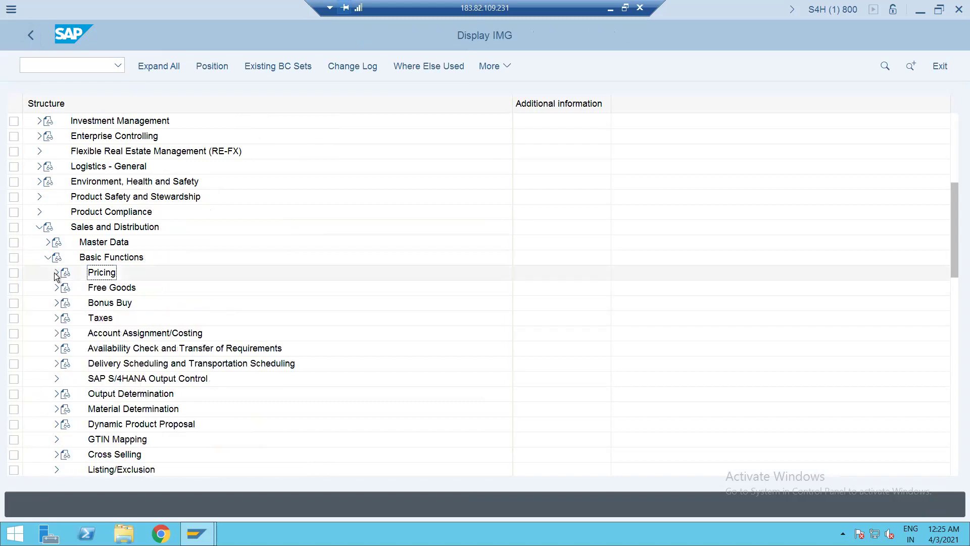
Expand Partner Determination and run Set Up Partner Determination for Customer Master
click(96, 424)
key(Down)
key(Down)
key(Down)
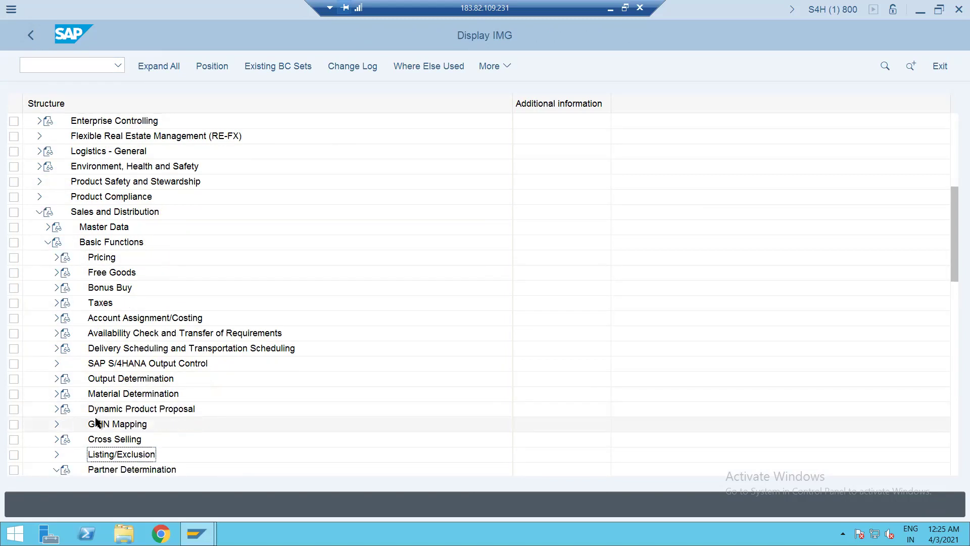
key(Down)
key(Right)
key(Down)
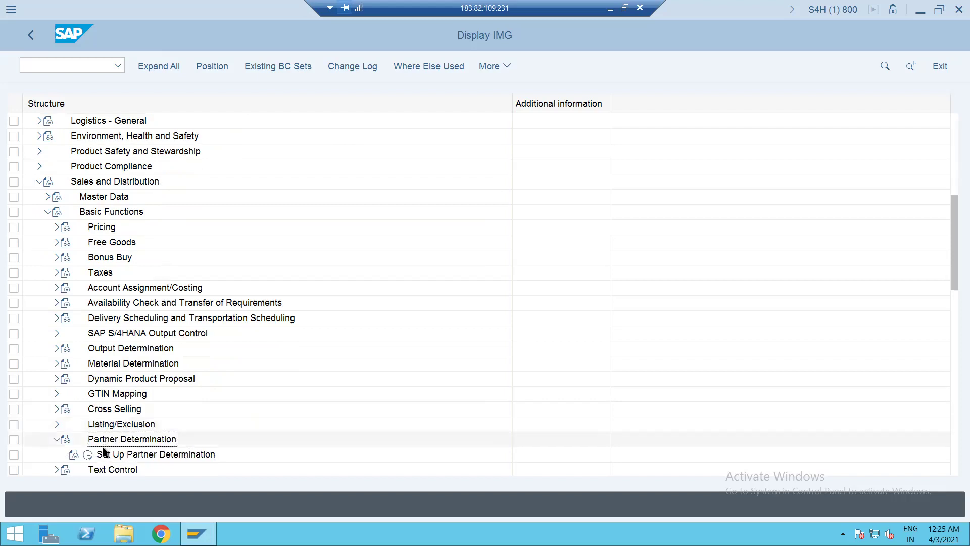
click(88, 454)
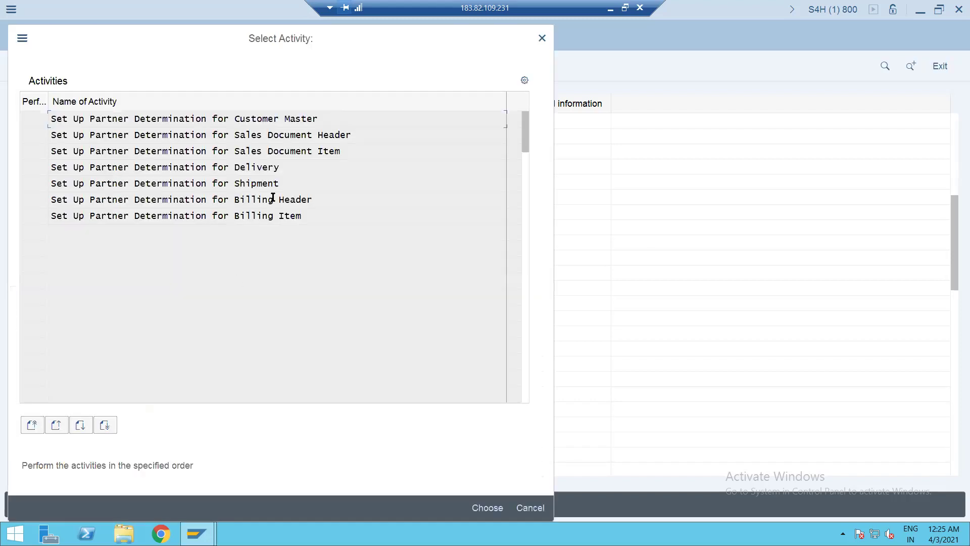
double_click(254, 116)
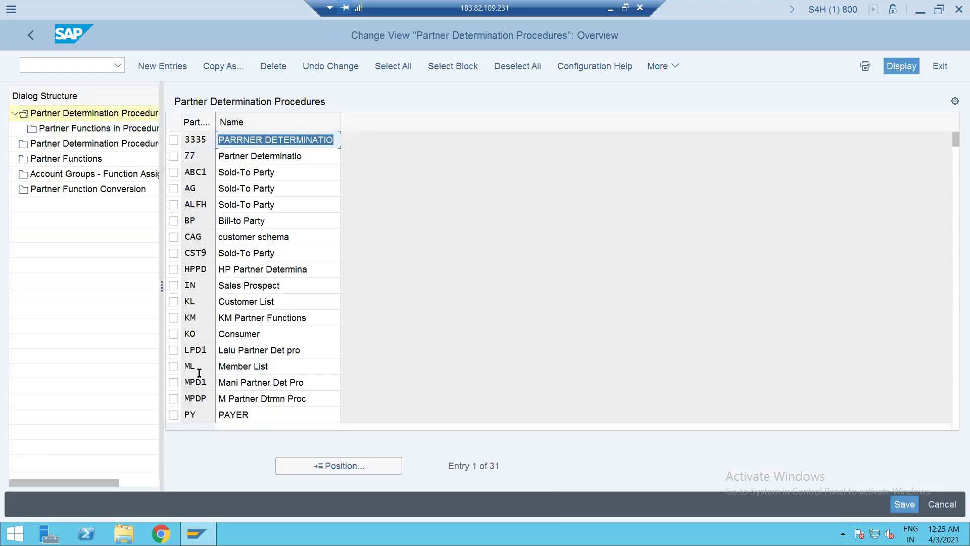
Try opening Partner Functions in Procedure from the Dialog Structure without a procedure selected
double_click(128, 129)
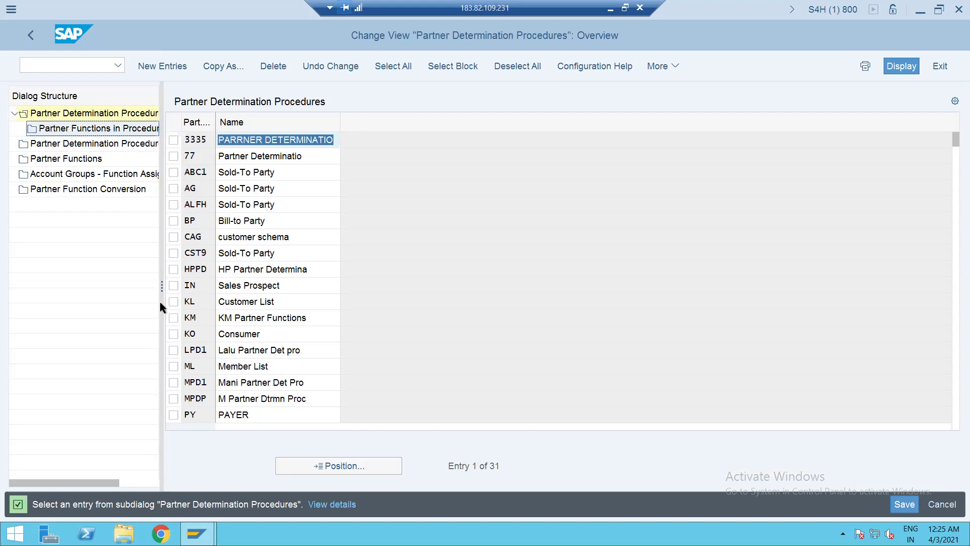
Open Partner Determination Procedure Assignment, position to ZCEG, and select its procedure ZCBP
double_click(106, 144)
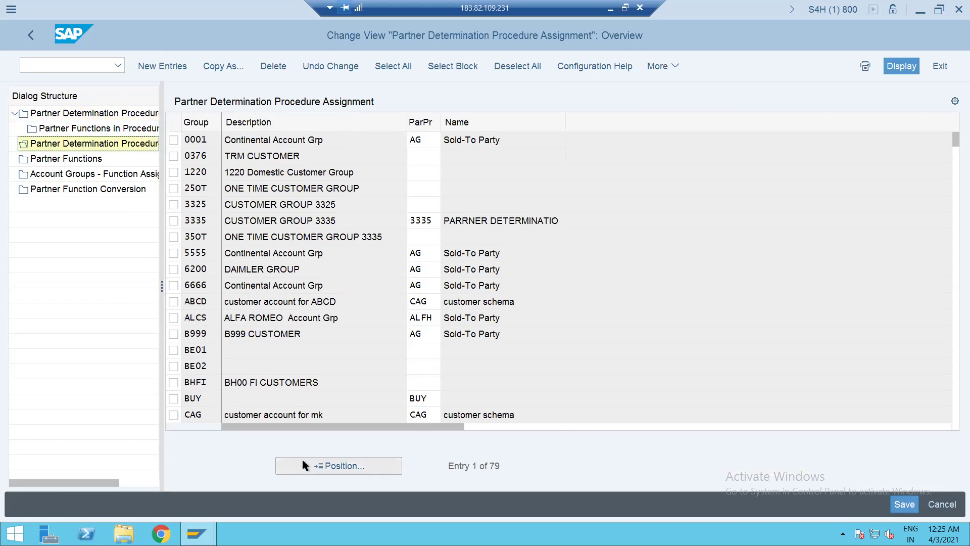
click(302, 459)
text(z)
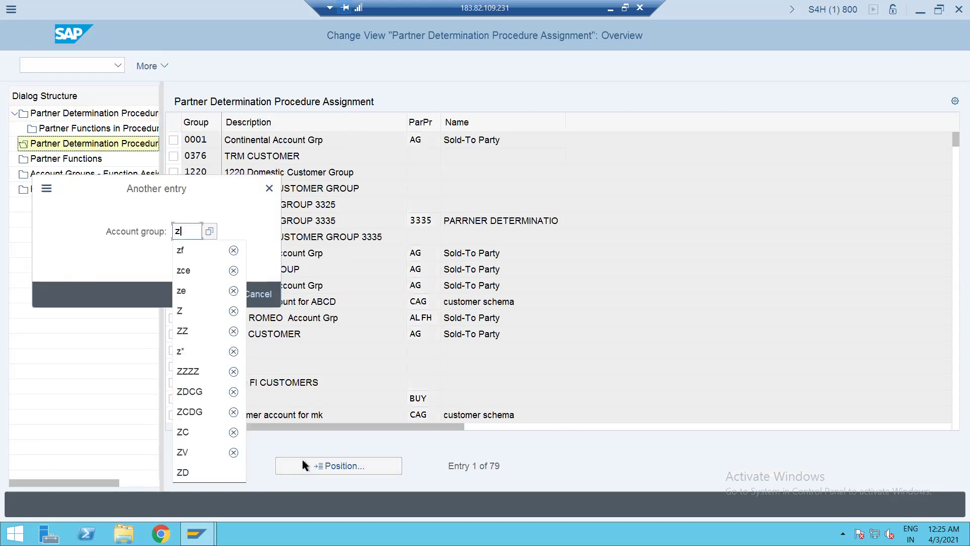
text(c)
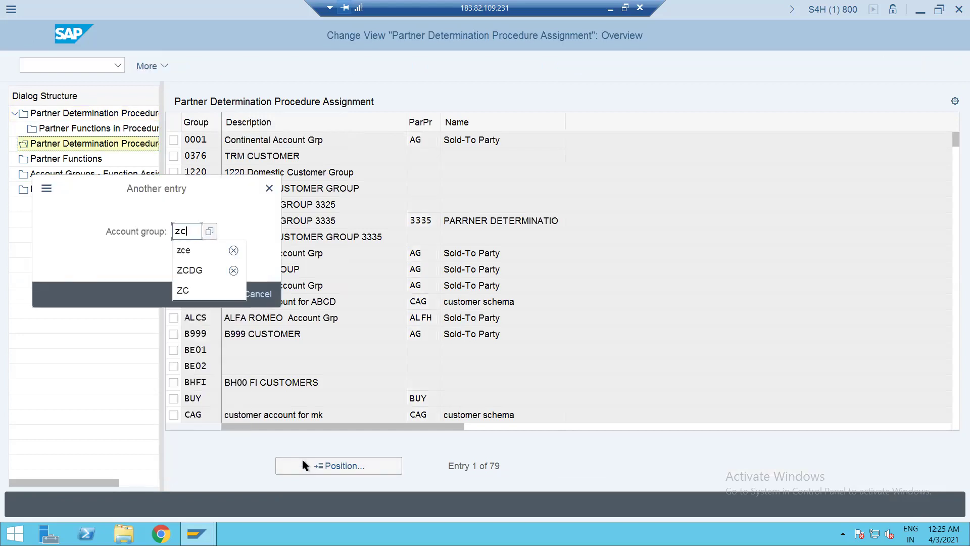
text(e)
key(Return)
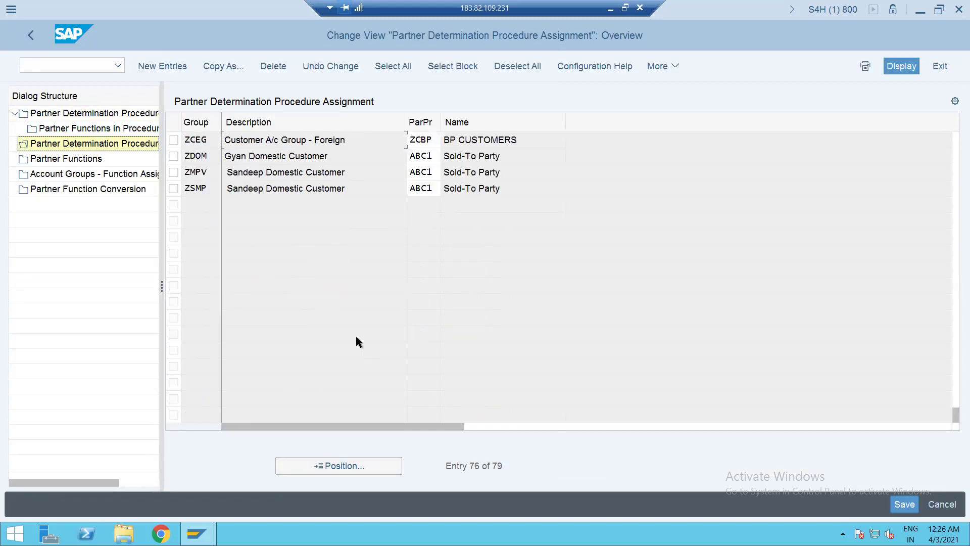
click(431, 142)
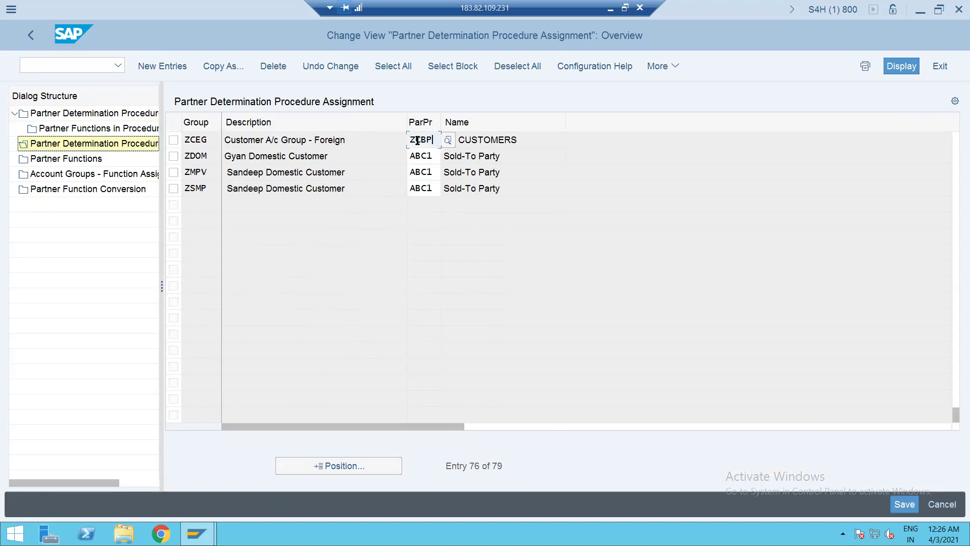
drag(431, 140, 404, 142)
Open Account Groups - Function Assignment and position to partner function SP for ZCEG
double_click(64, 174)
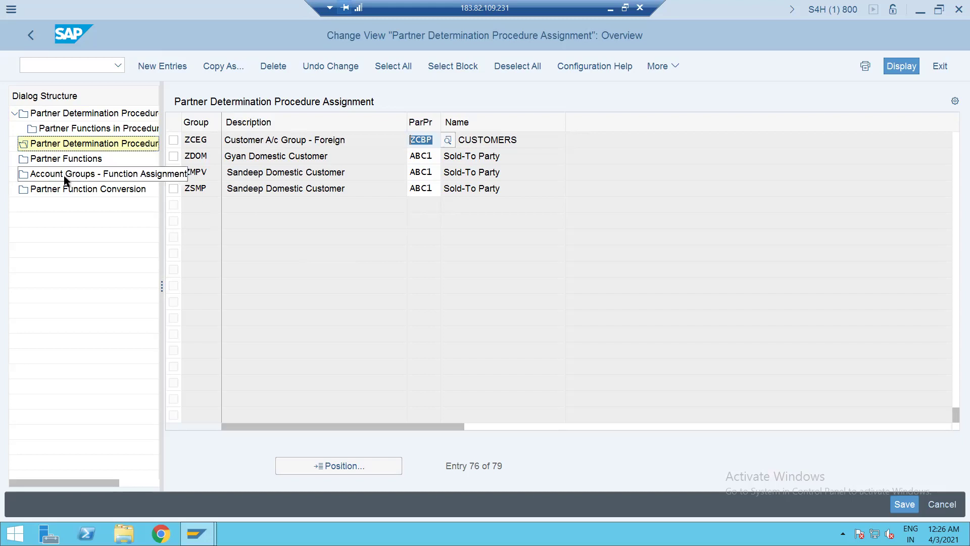
click(320, 466)
text(sp)
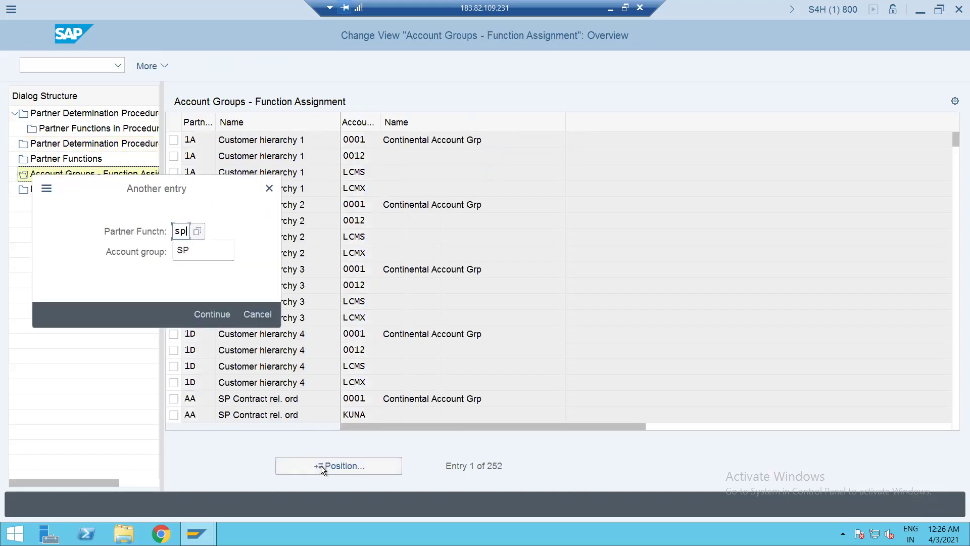
key(Tab)
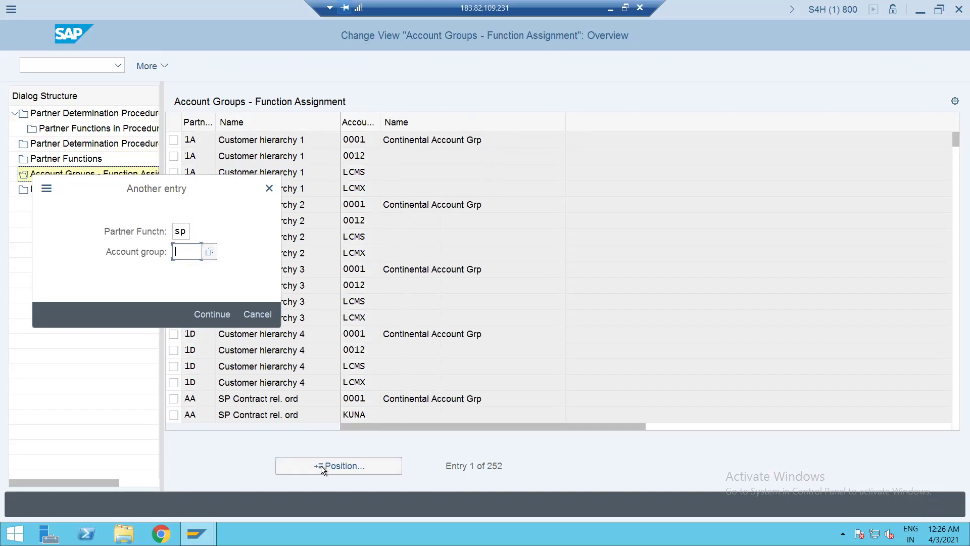
text(zce)
key(Return)
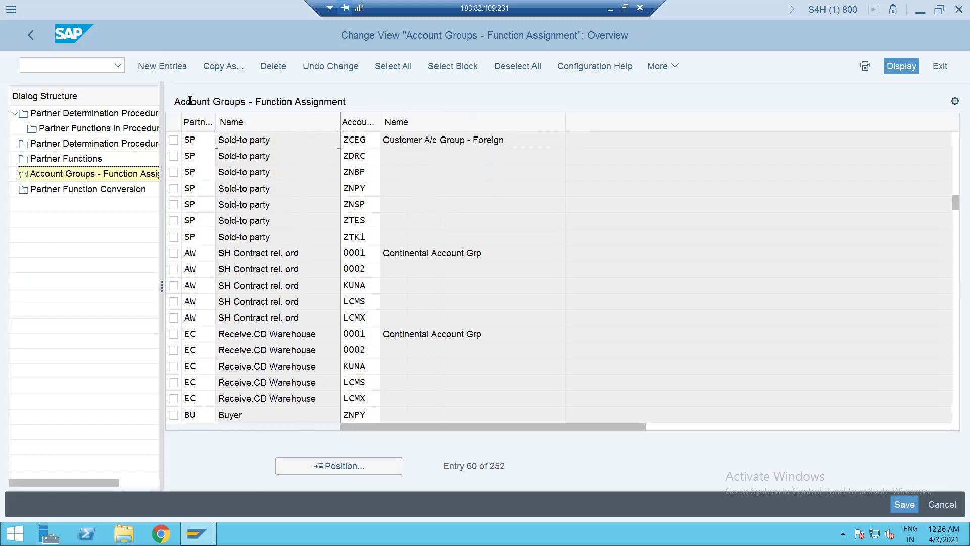
Leave the partner determination screens and collapse the Partner Determination branch in the IMG tree
click(29, 34)
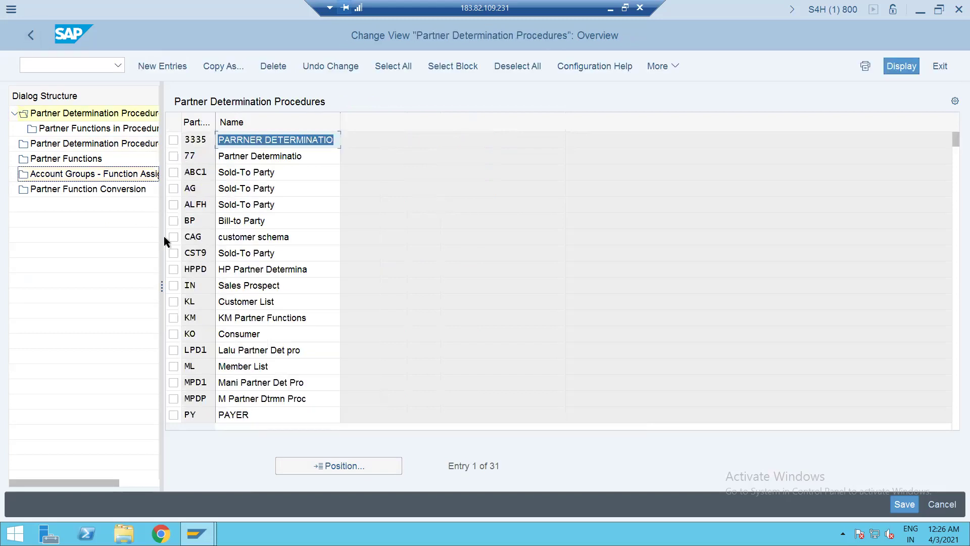
click(31, 35)
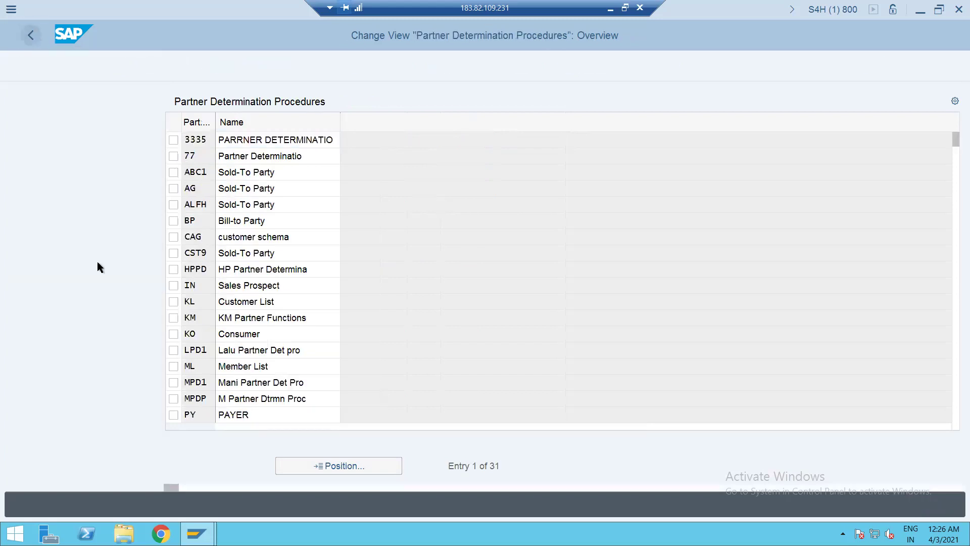
key(Escape)
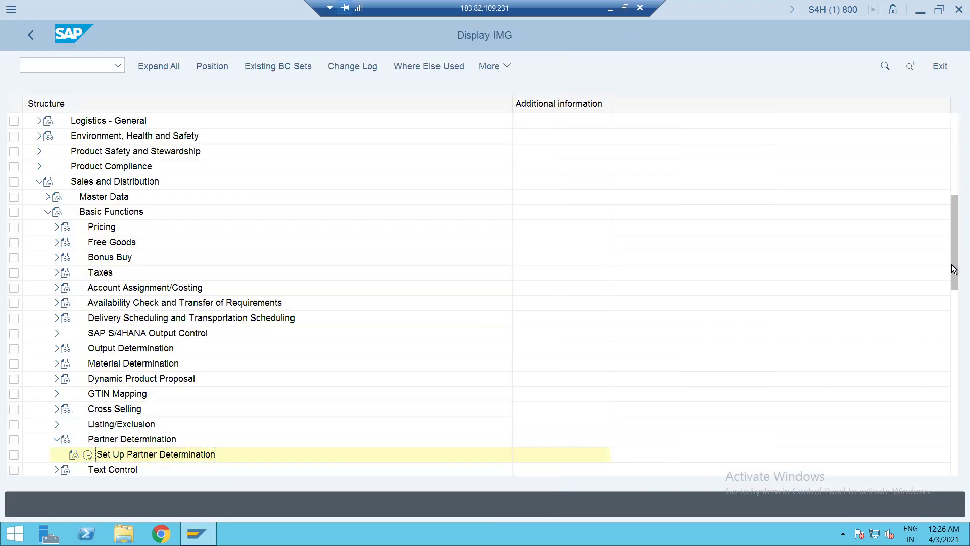
drag(954, 271, 957, 345)
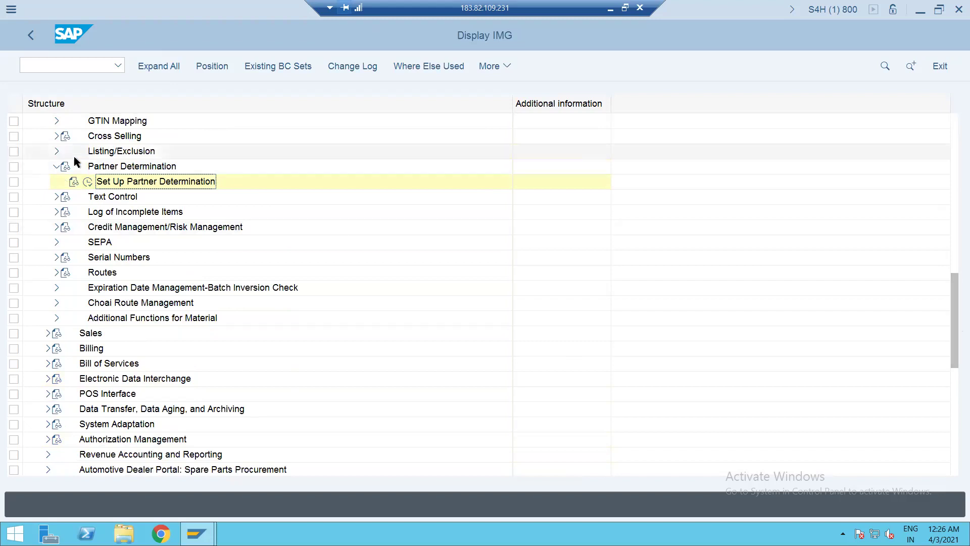
click(55, 167)
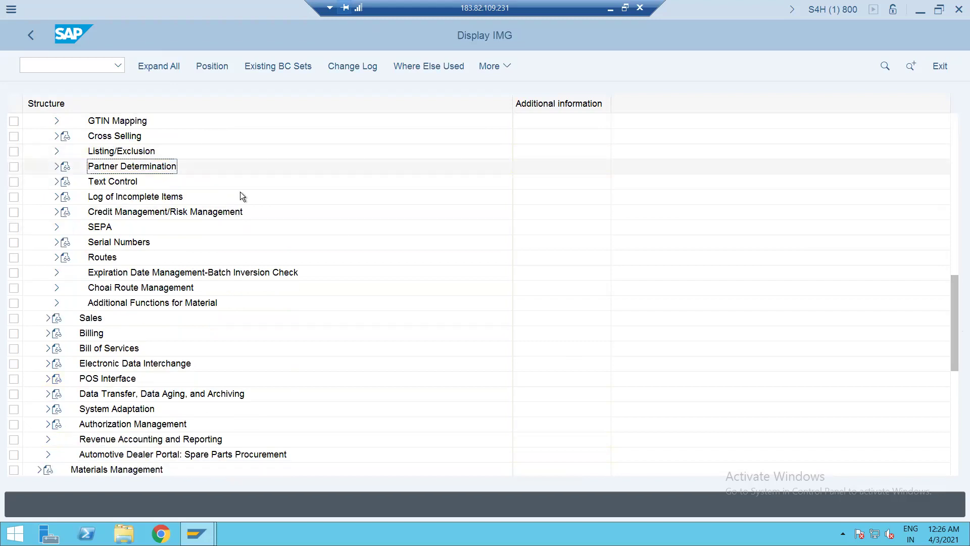
Expand Materials Management > Purchasing > Partner Determination > Partner Settings in Purchasing Documents
click(39, 469)
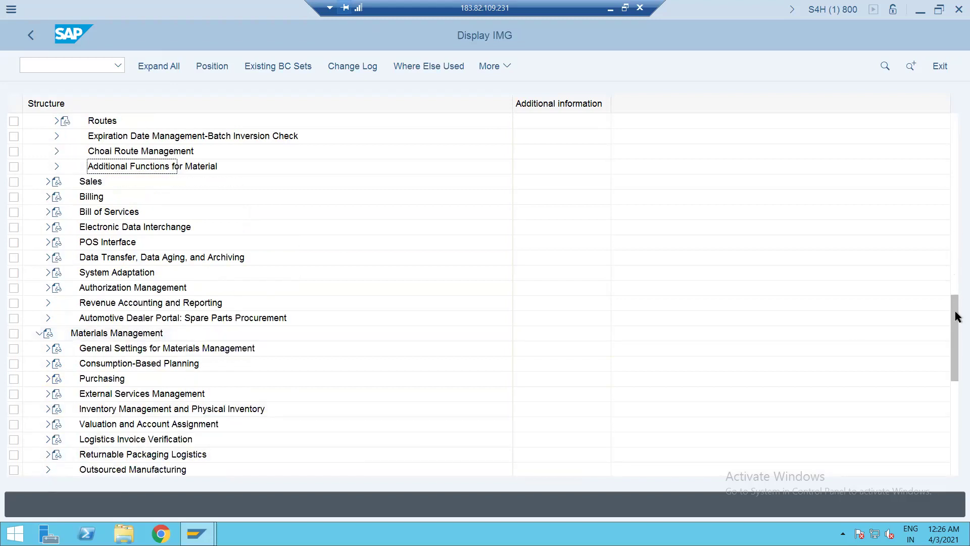
scroll(957, 337, down, 3)
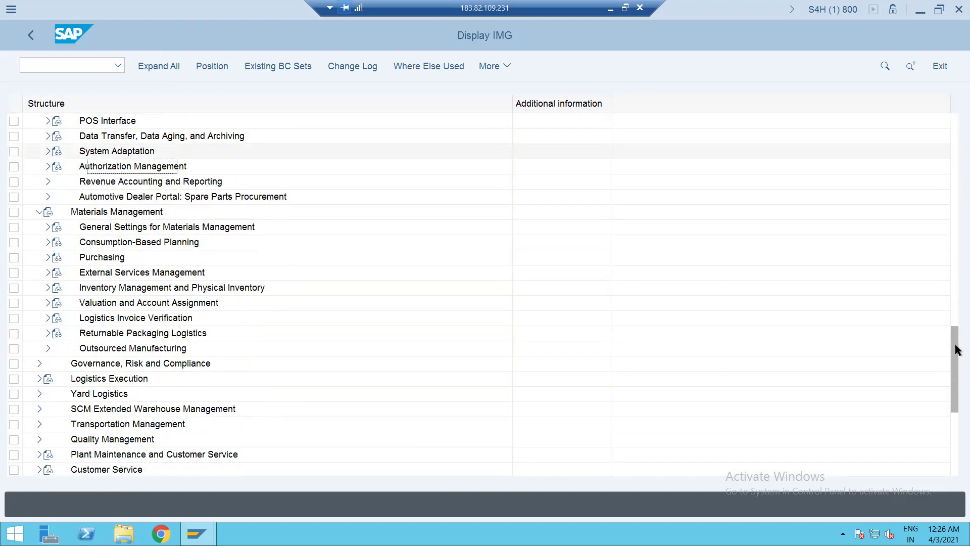
click(47, 257)
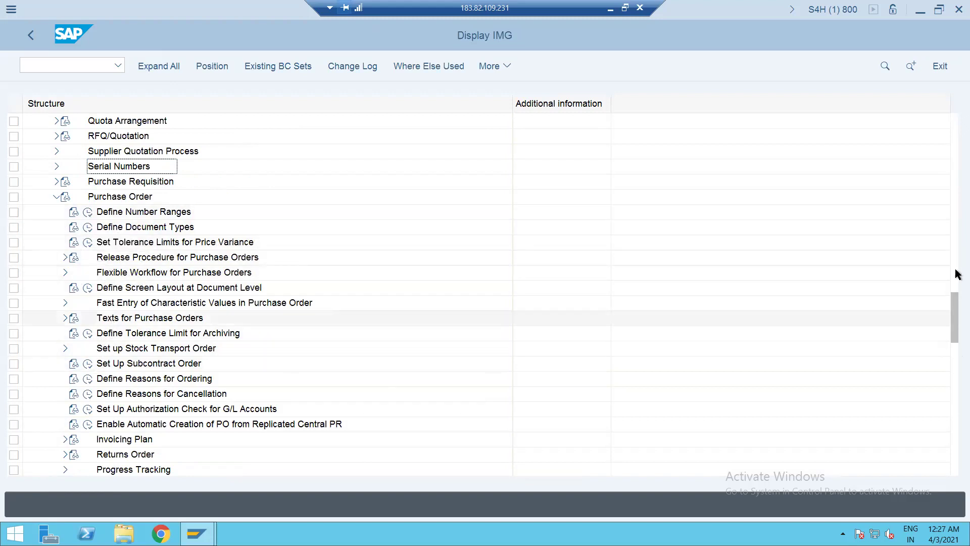
drag(955, 325, 955, 381)
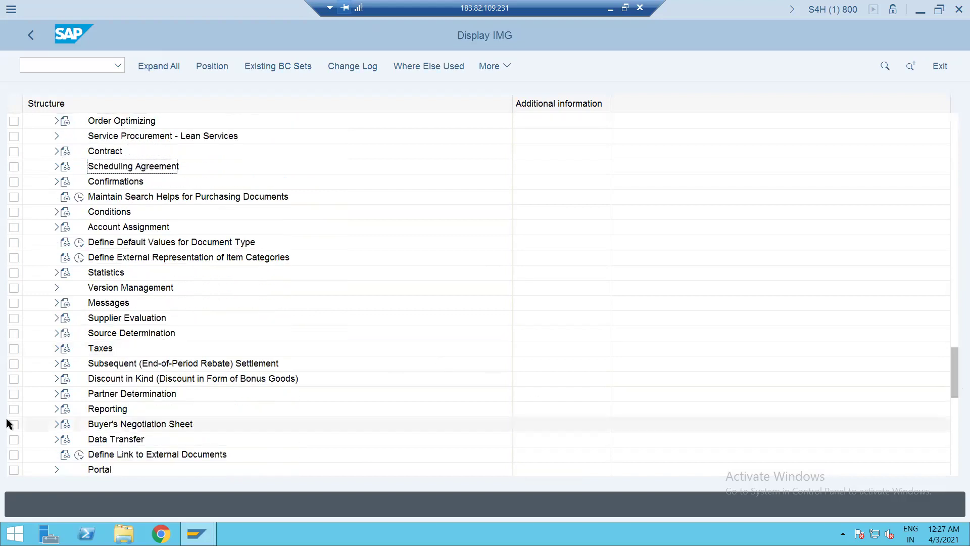
click(53, 394)
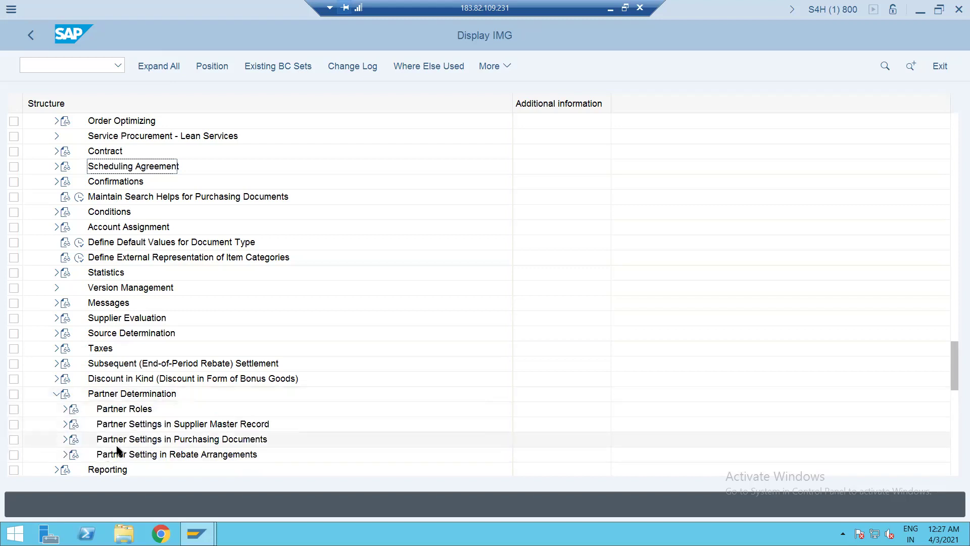
click(64, 438)
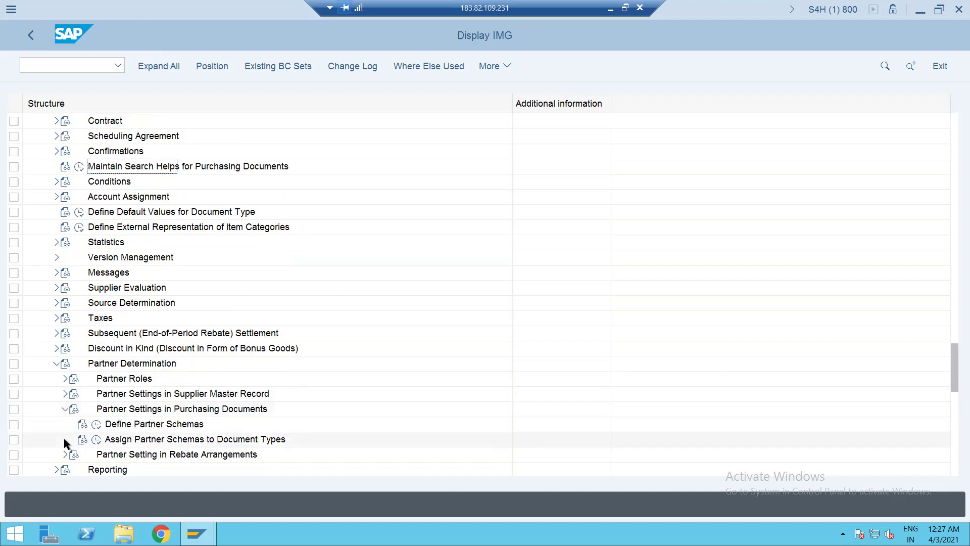
click(96, 423)
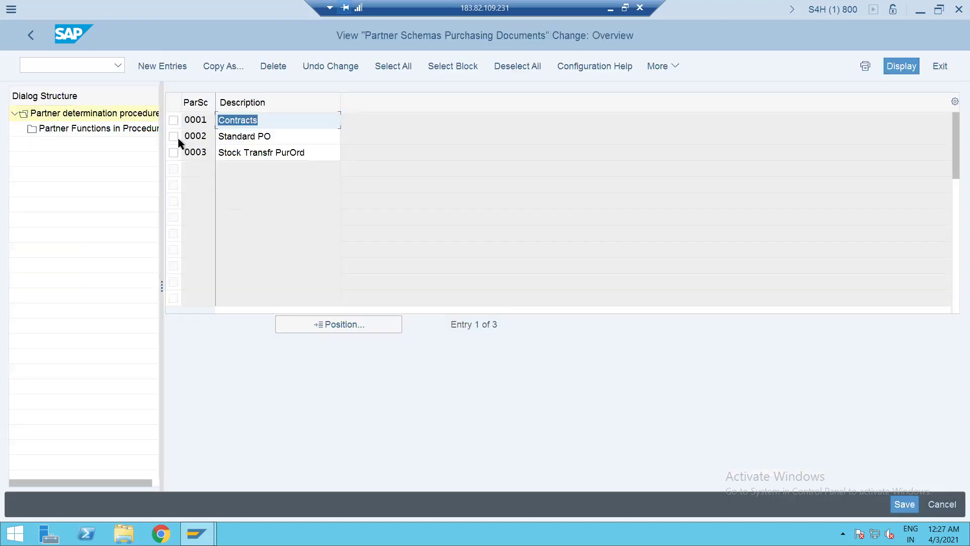
click(175, 136)
double_click(133, 129)
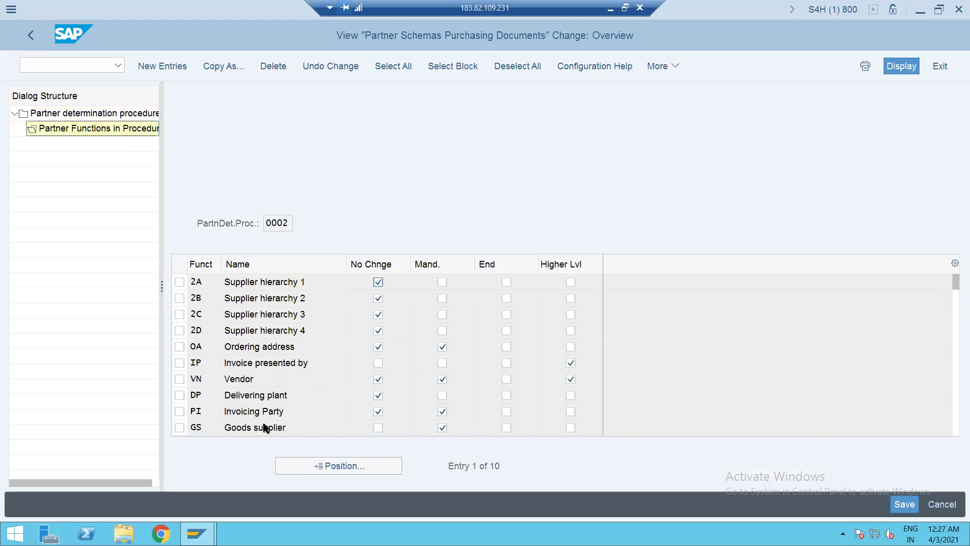
click(30, 36)
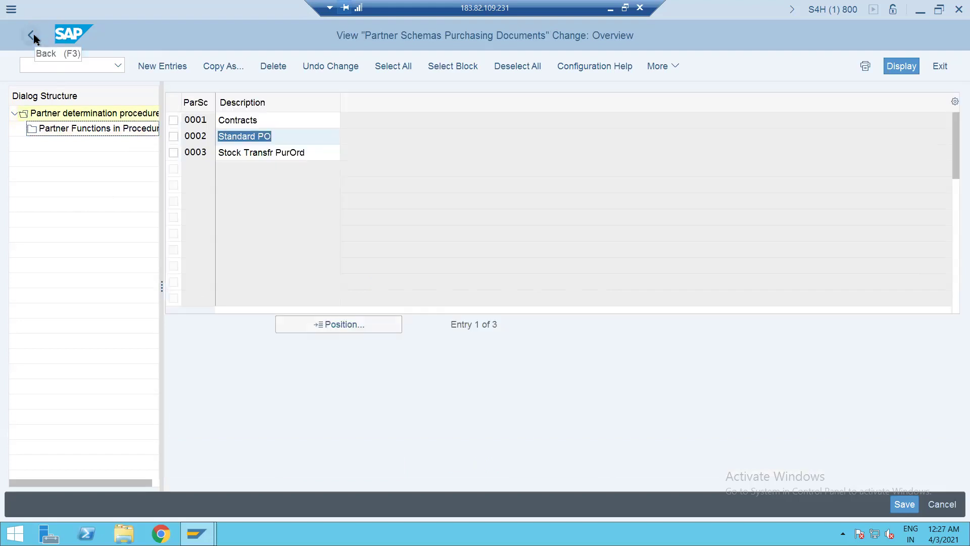
click(31, 35)
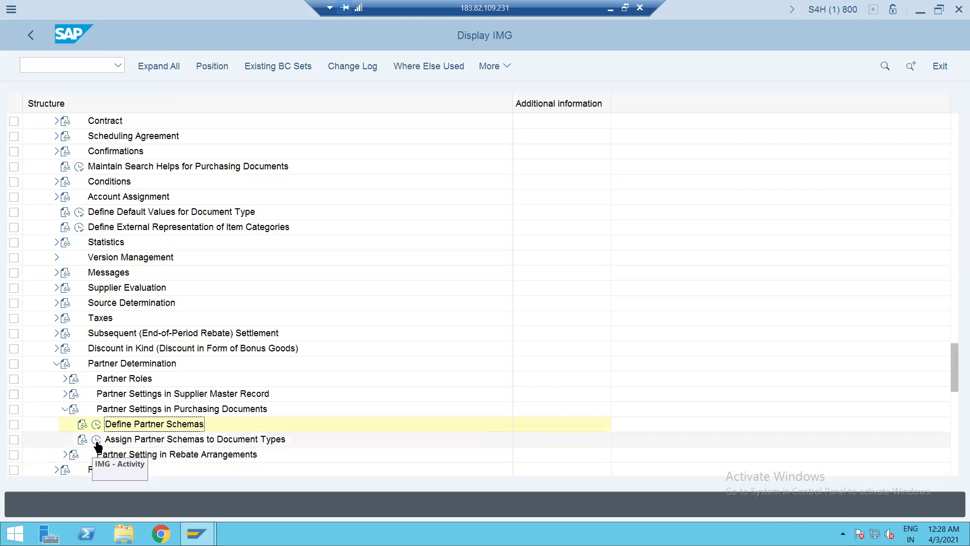
Check Assign Partner Schemas to Document Types, then expand Partner Settings in Supplier Master Record
click(96, 440)
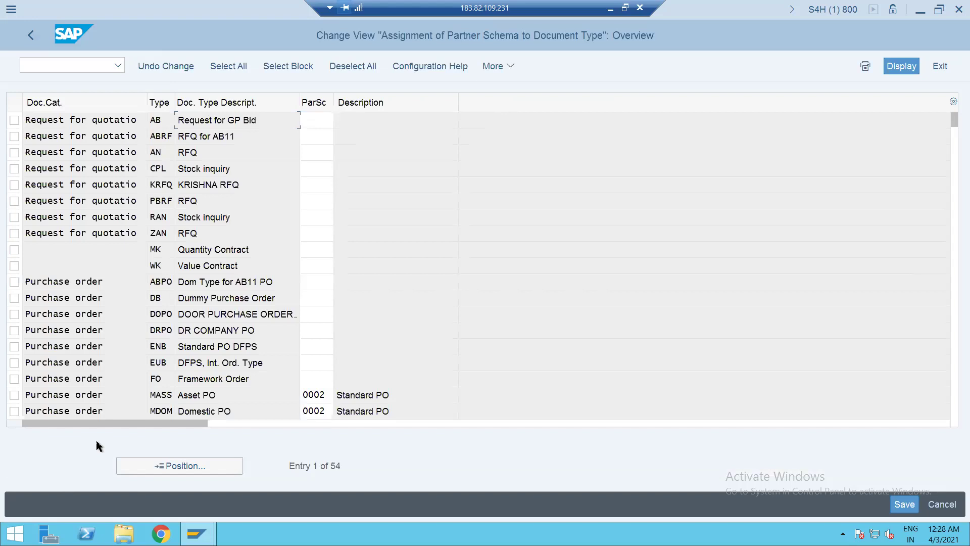
click(179, 466)
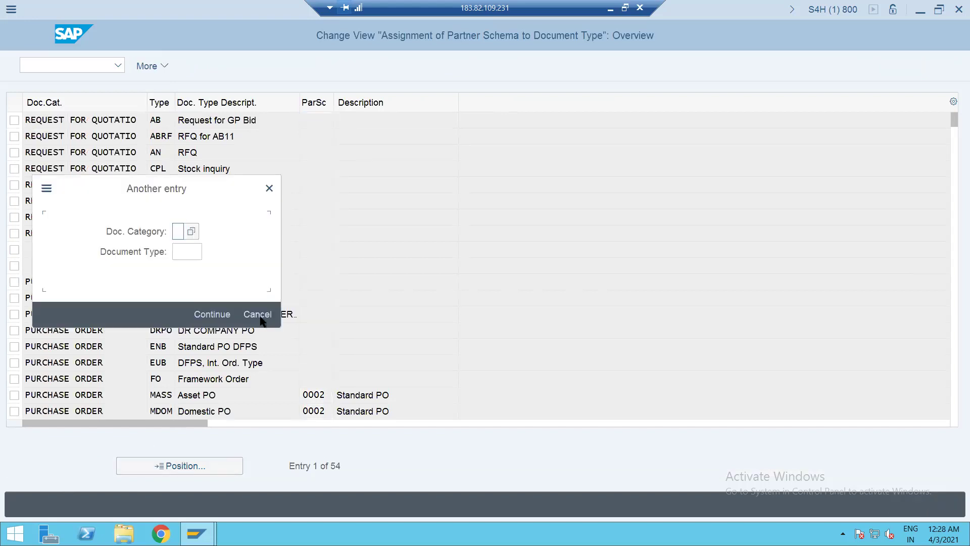
click(270, 187)
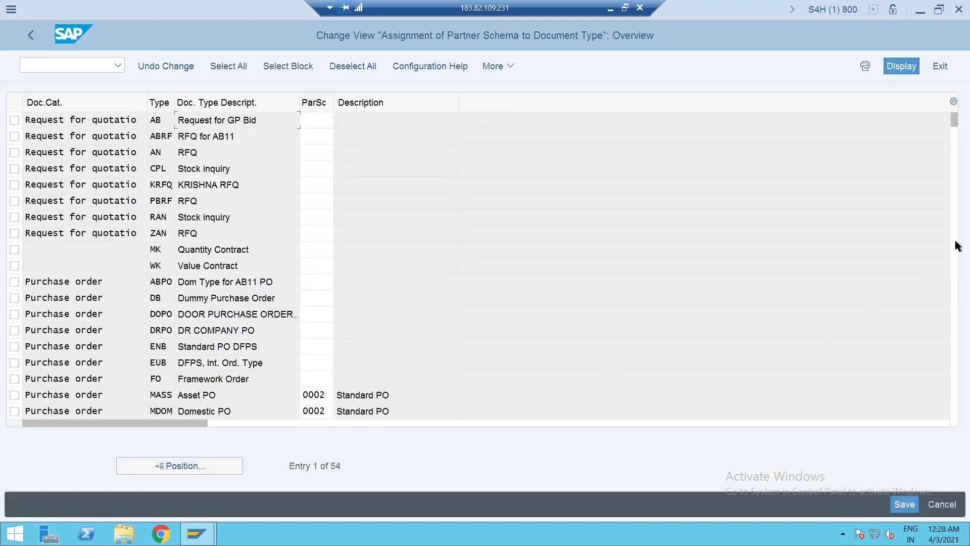
click(29, 35)
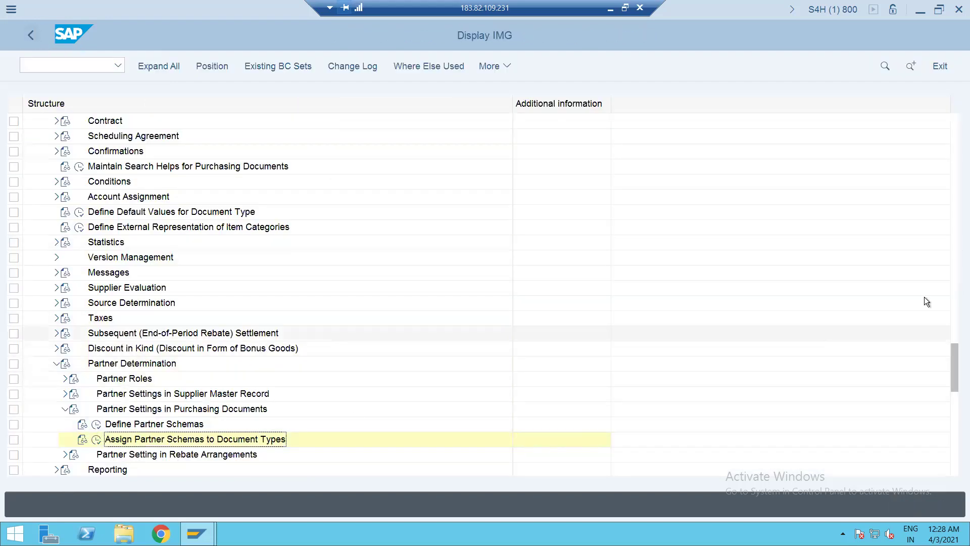
click(65, 394)
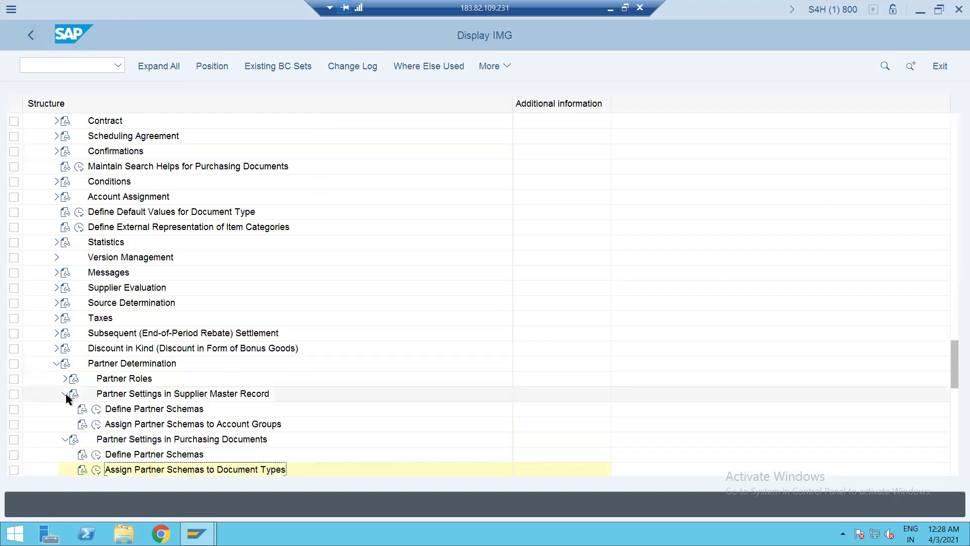
Open Assign Partner Schemas to Account Groups, position to ZVFC, and set schema L1 Vendor
click(97, 425)
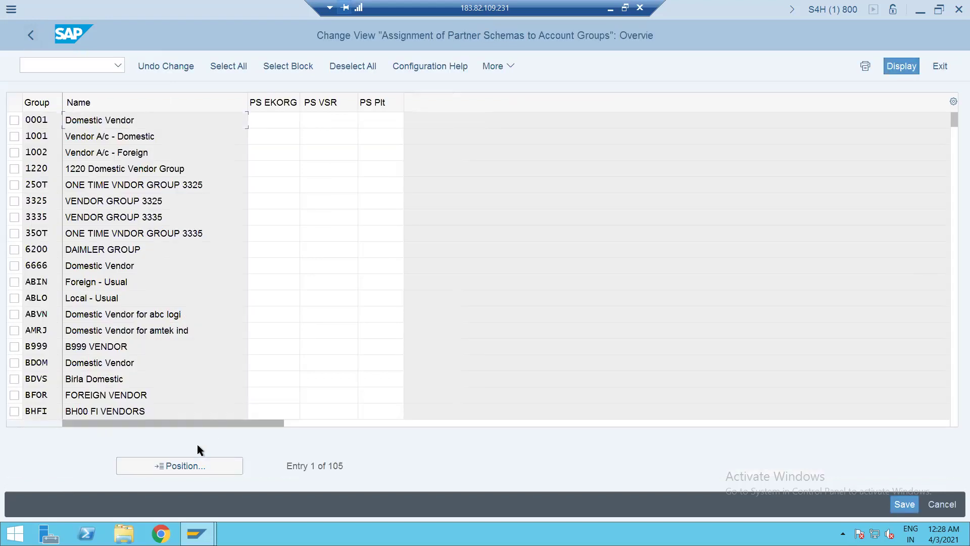
click(224, 468)
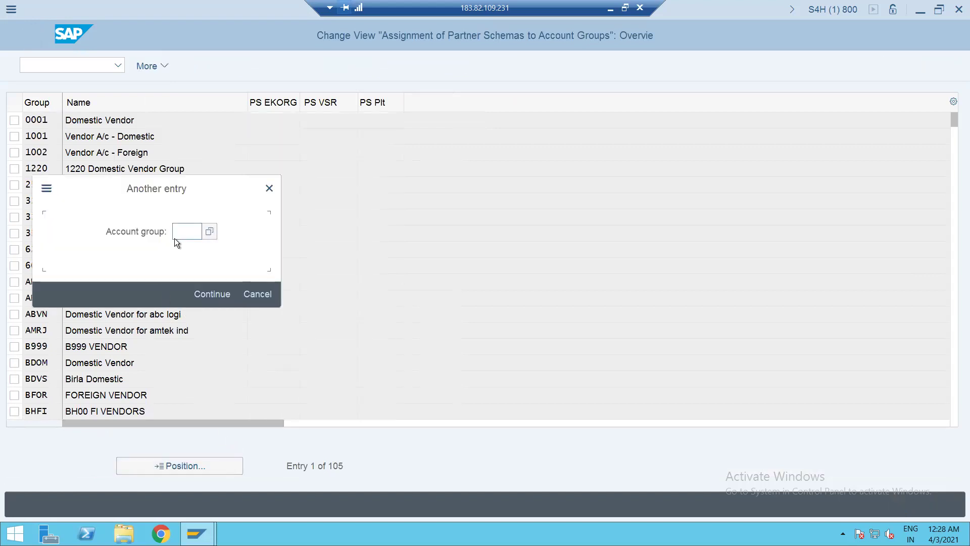
text(zv)
key(Return)
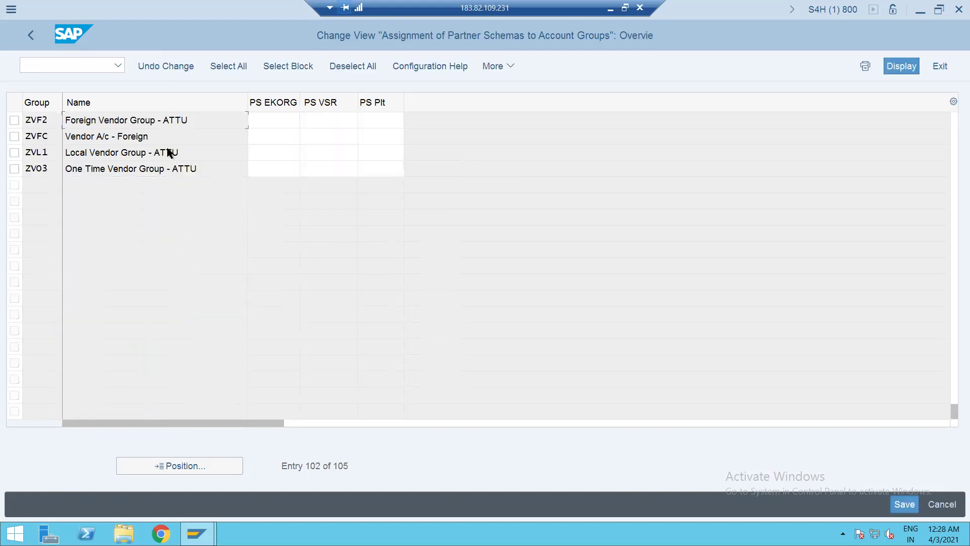
click(259, 136)
click(306, 137)
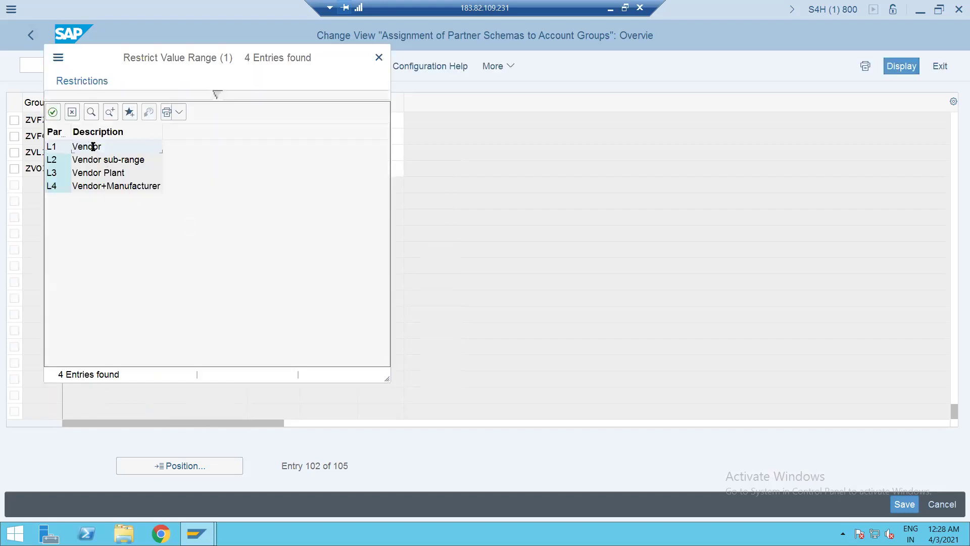
double_click(95, 147)
Set ZVFC's sub-range schema to L2 and its plant schema to L3
click(319, 135)
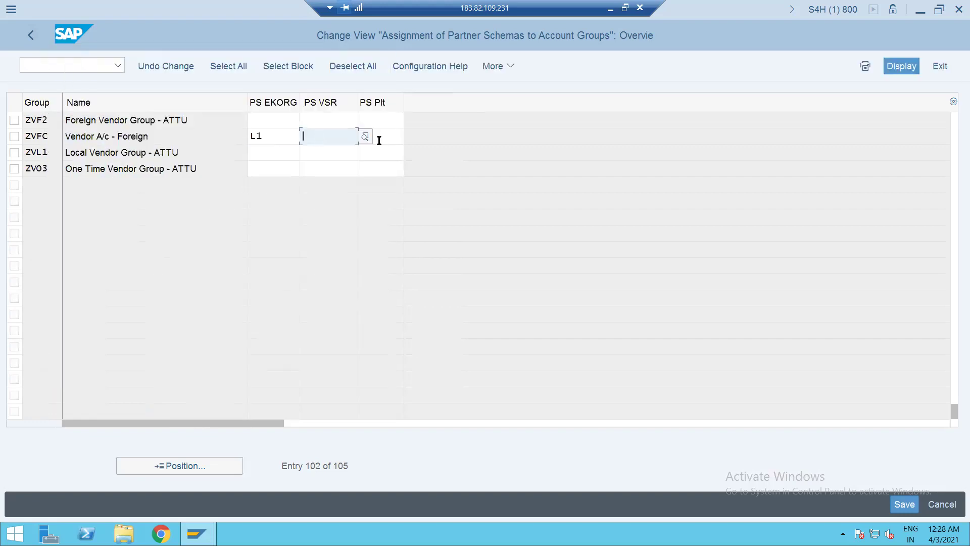
click(171, 188)
key(F4)
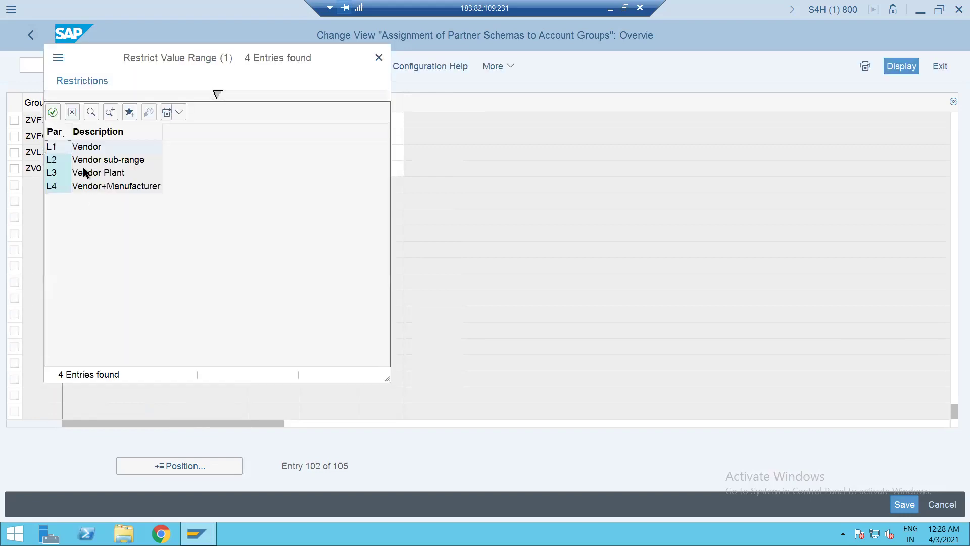
double_click(83, 159)
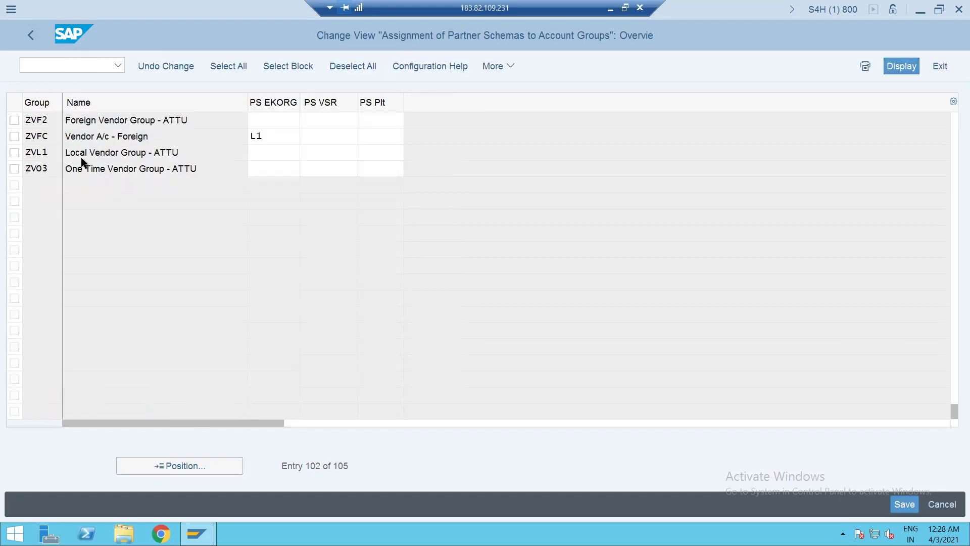
click(402, 135)
click(413, 136)
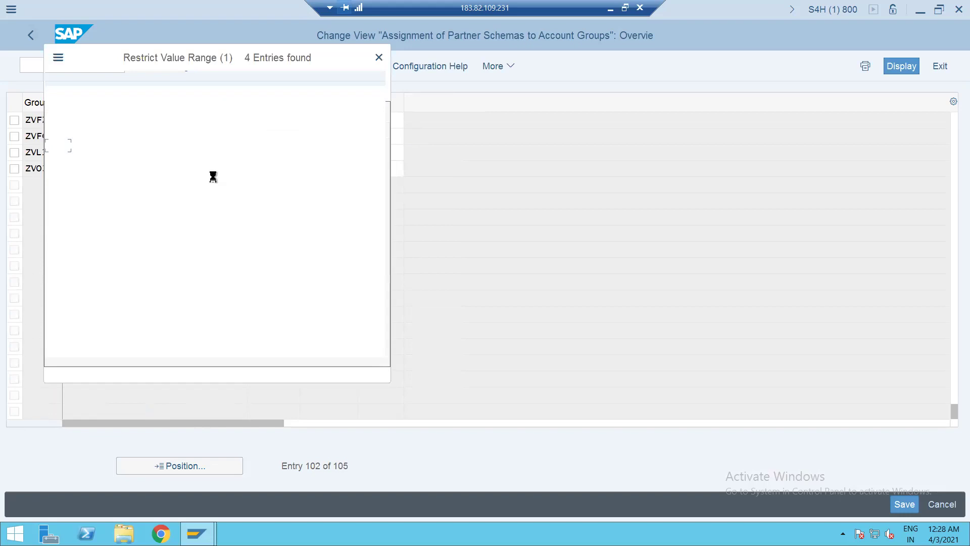
double_click(103, 174)
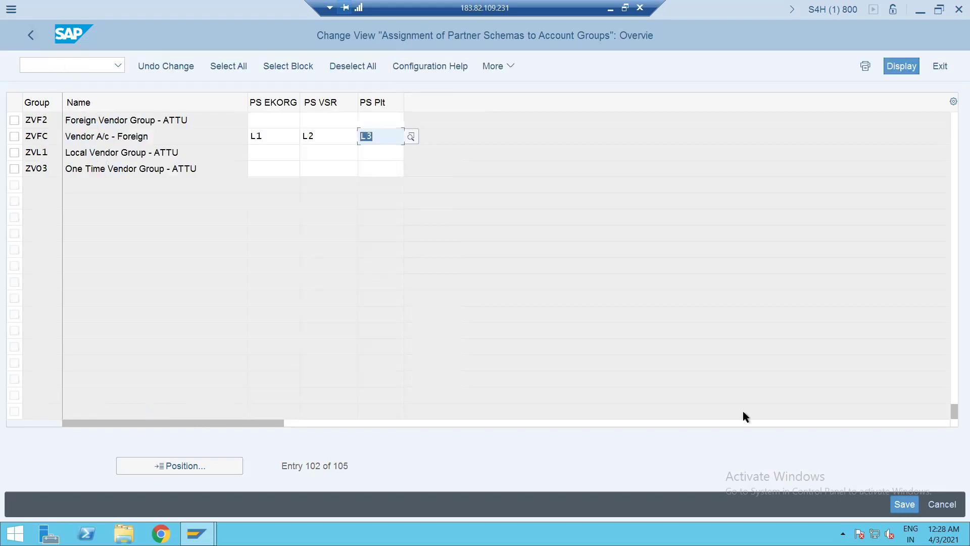
Save ZVFC's L1, L2 and L3 partner schemas into the confirmed customizing request, then save again
click(900, 504)
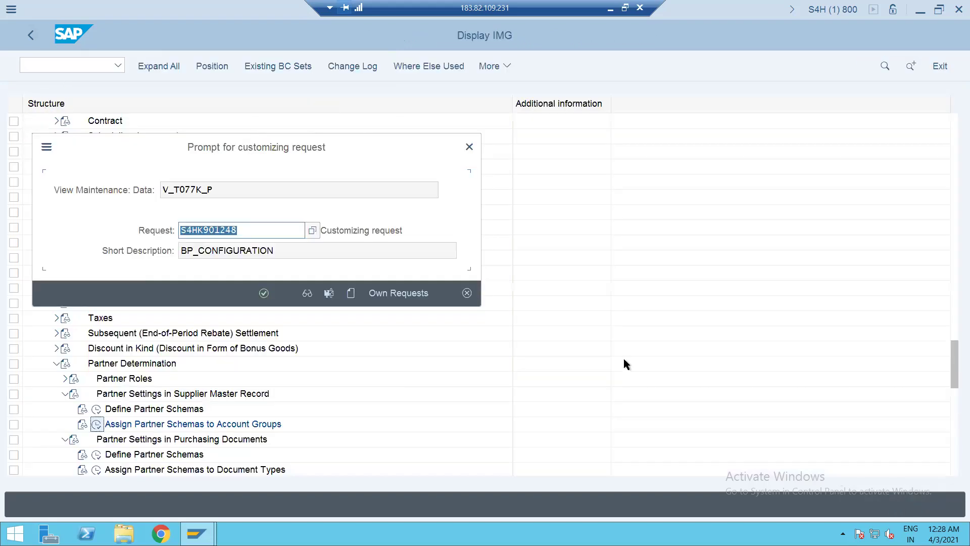
click(263, 293)
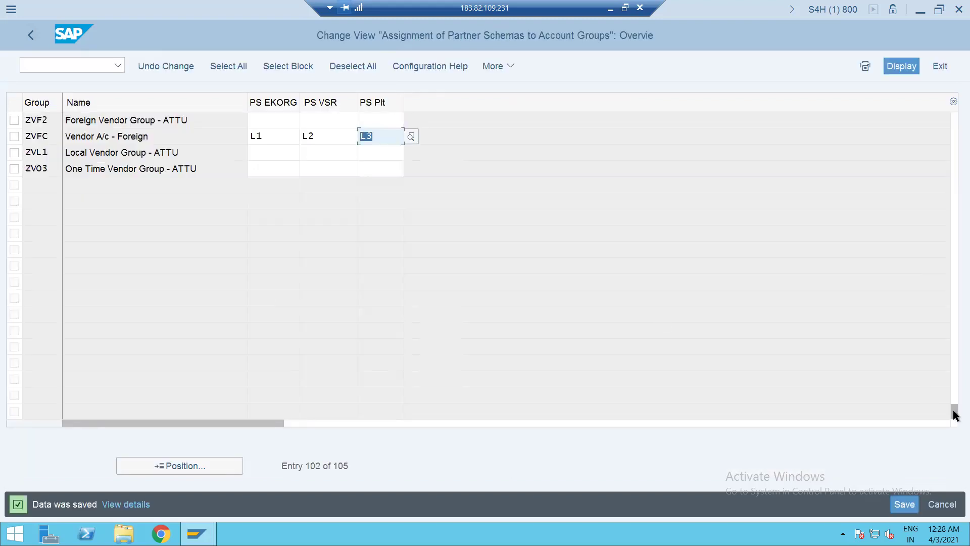
drag(954, 411, 946, 78)
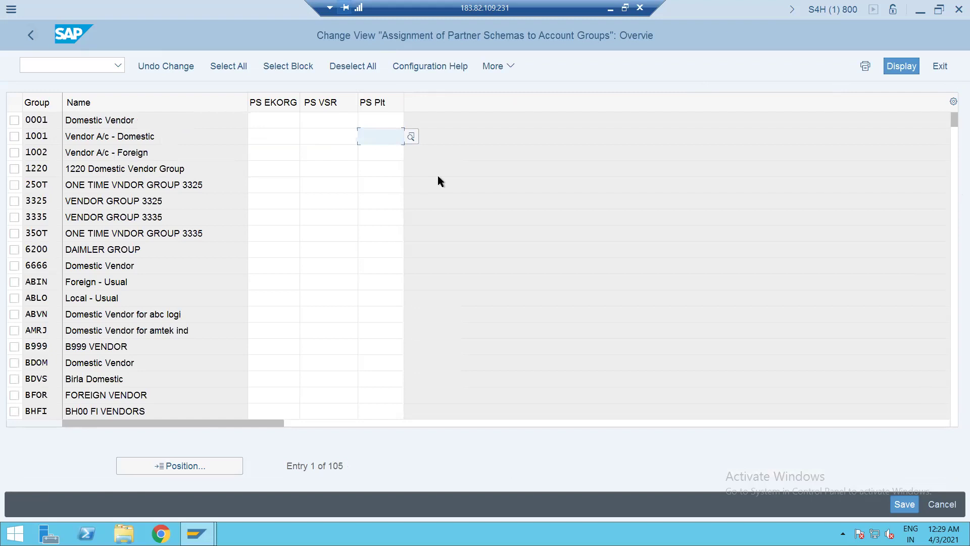
click(903, 503)
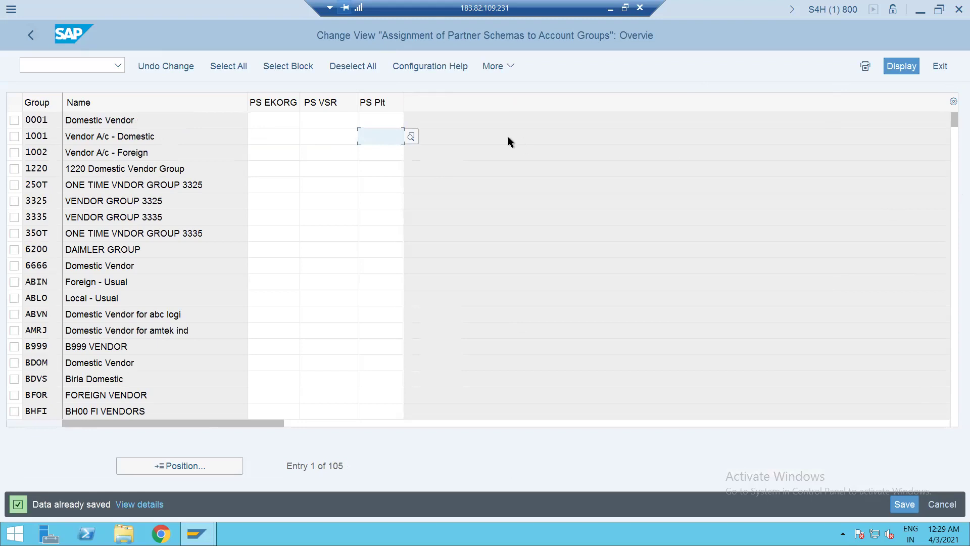
Leave the assignment table and collapse Supplier Master Record Partner Settings and Partner Determination in the IMG tree
click(27, 34)
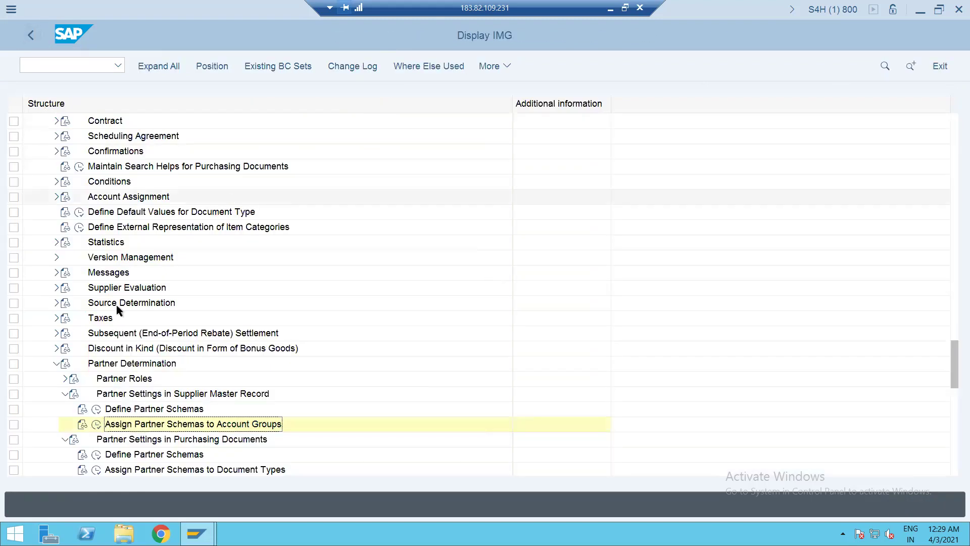
click(63, 394)
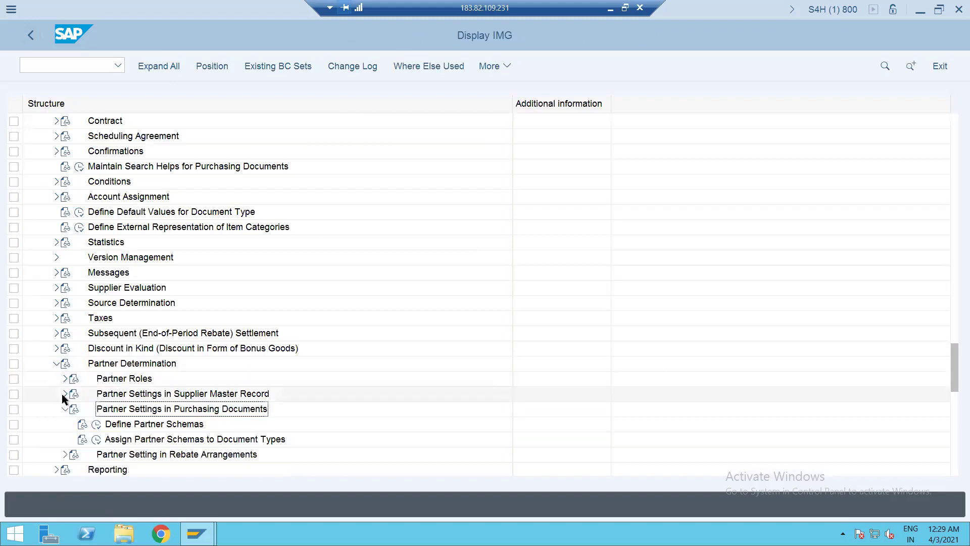
click(55, 364)
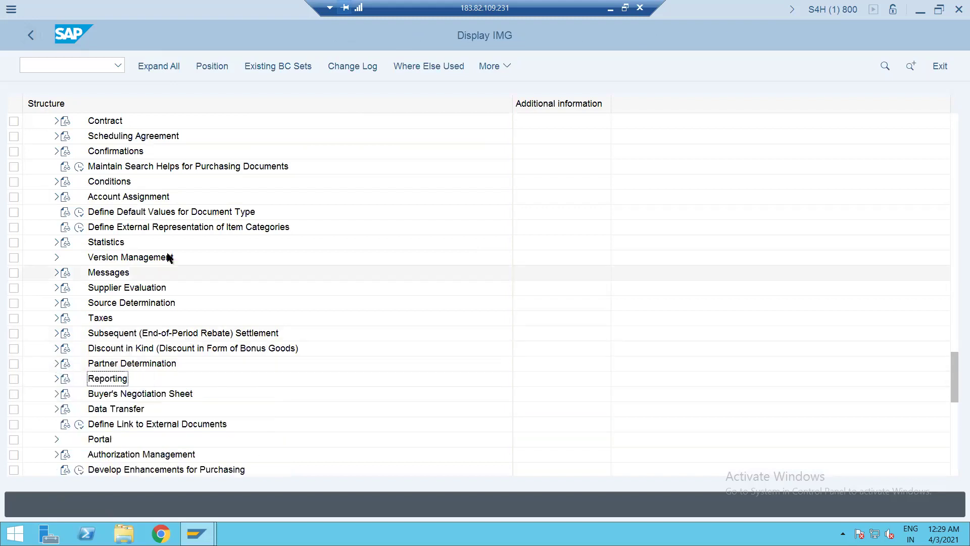